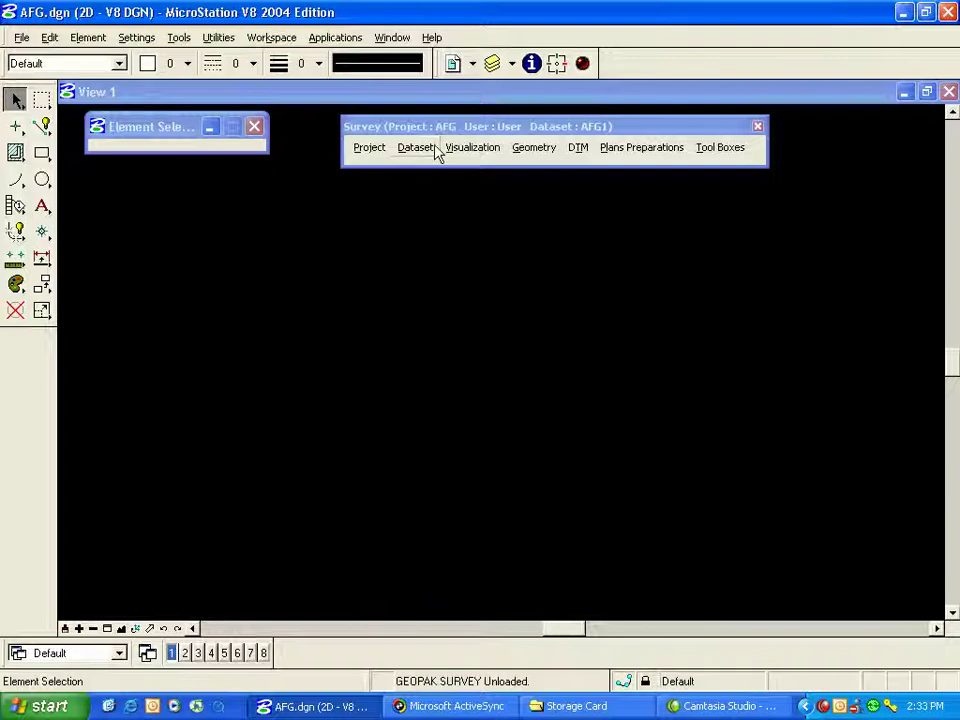
{"action": "left_click", "coordinate": [432, 150]}
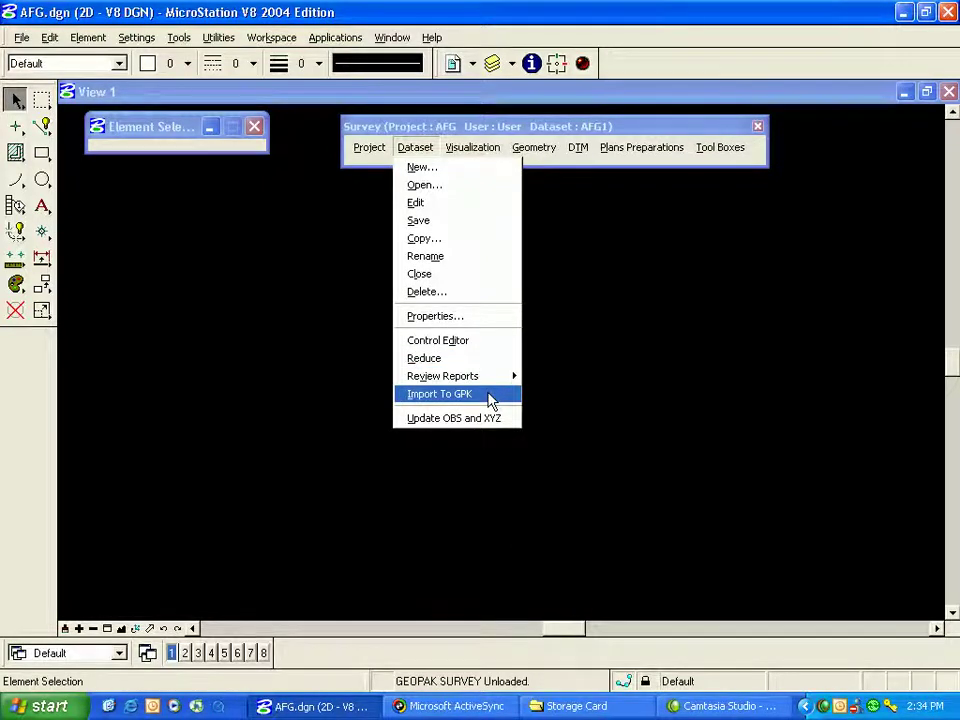
{"action": "mouse_move", "coordinate": [465, 145]}
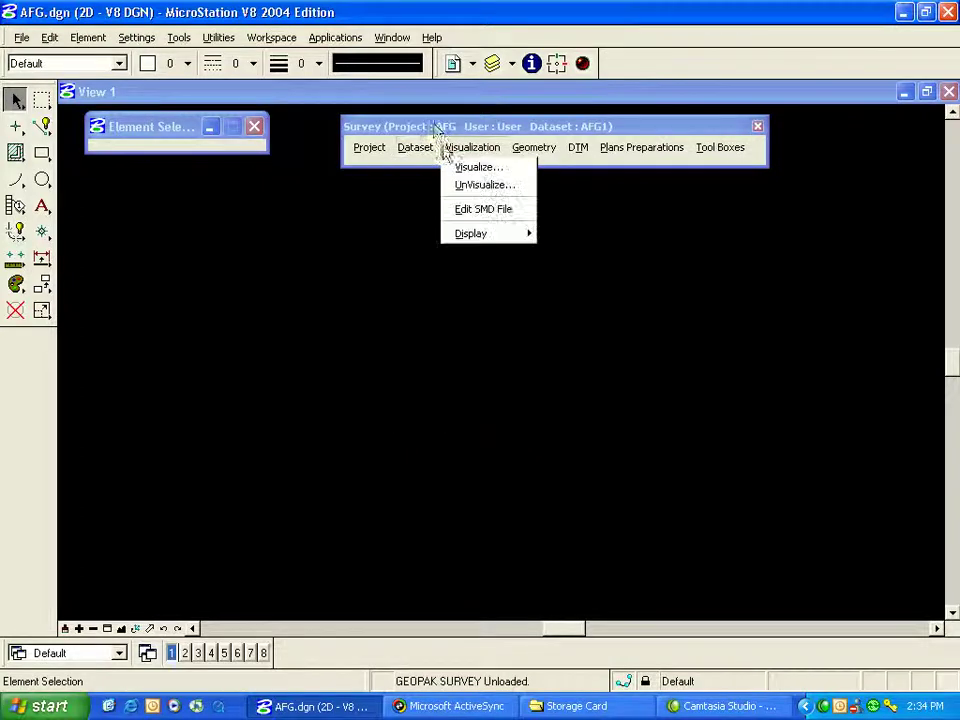
{"action": "left_click", "coordinate": [508, 169]}
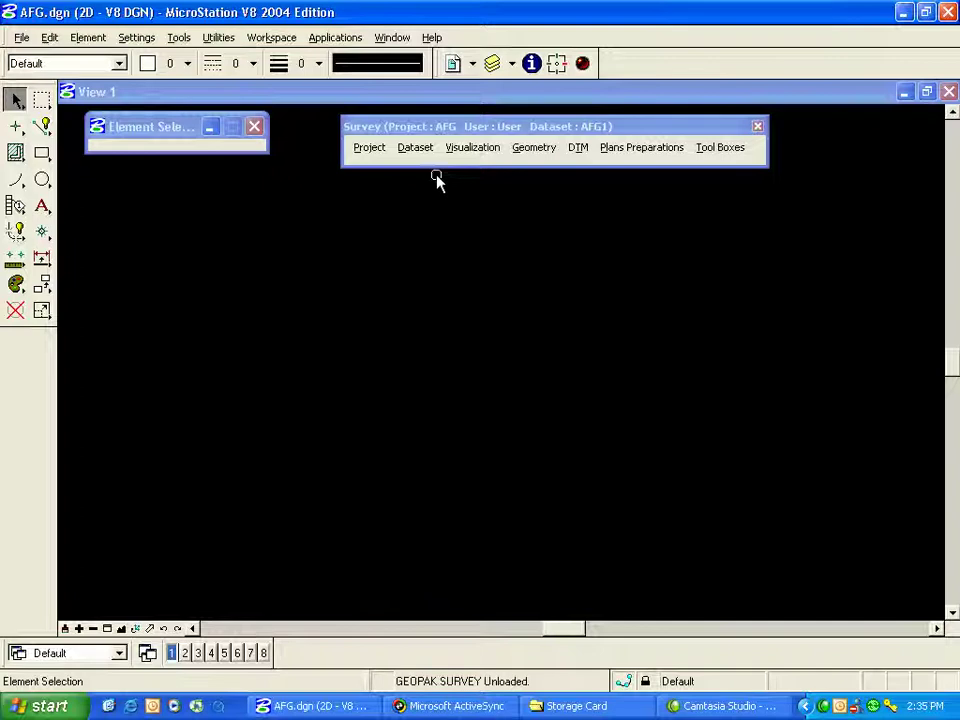
- Start a new AFG1 dataset in Overwrite mode from a Data File, Sokia-Lietz, SDR3 14Char
{"action": "left_click", "coordinate": [426, 152]}
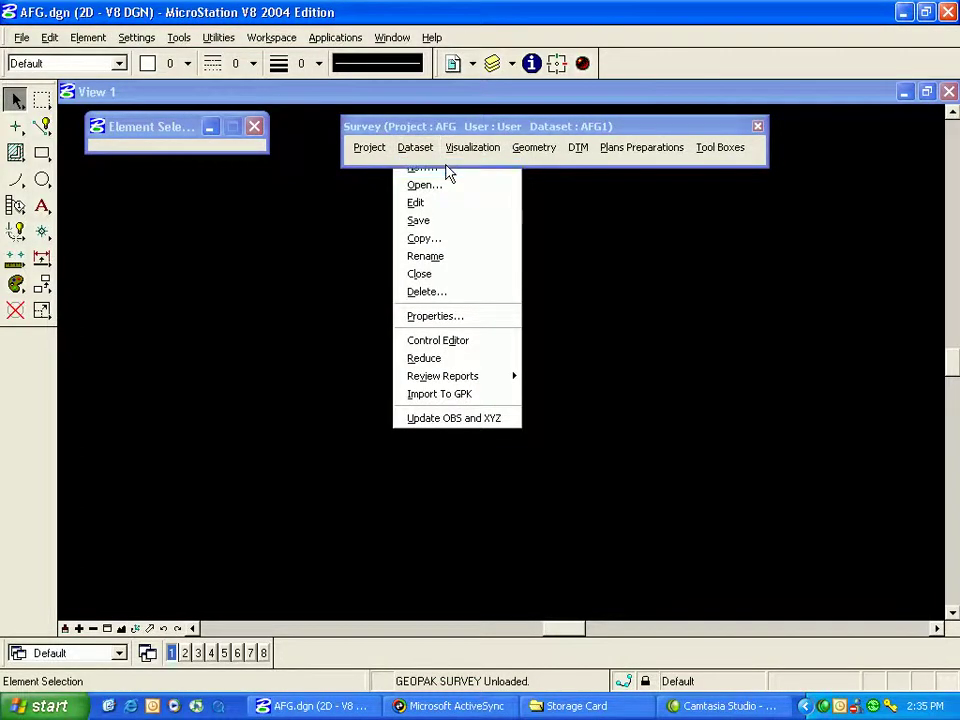
{"action": "left_click", "coordinate": [446, 169]}
{"action": "left_click_drag", "start_coordinate": [470, 192], "coordinate": [462, 191]}
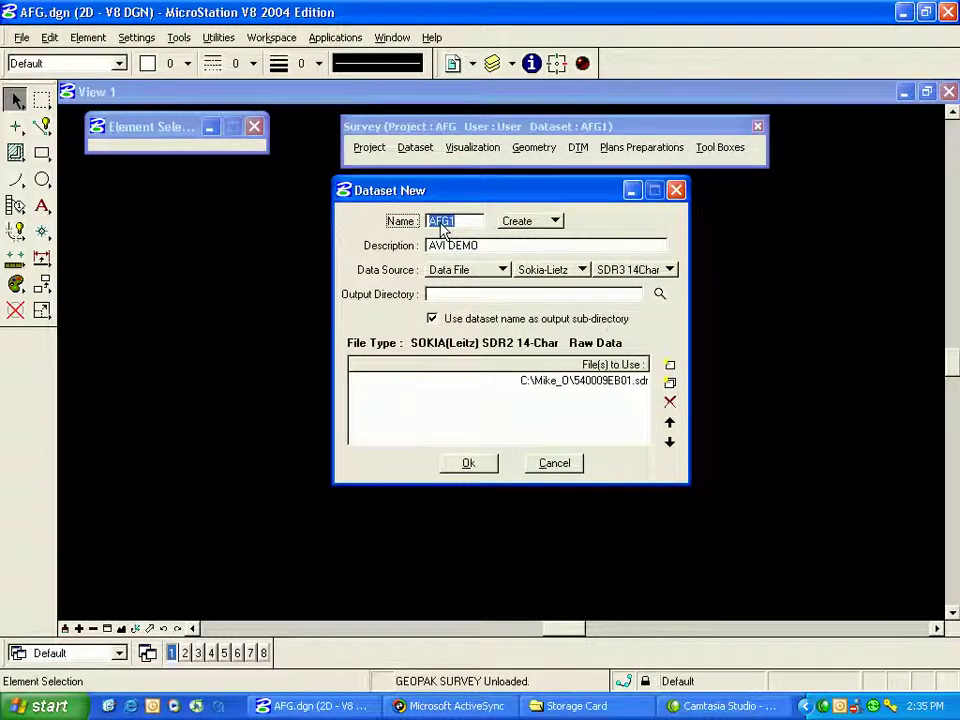
{"action": "left_click", "coordinate": [554, 221]}
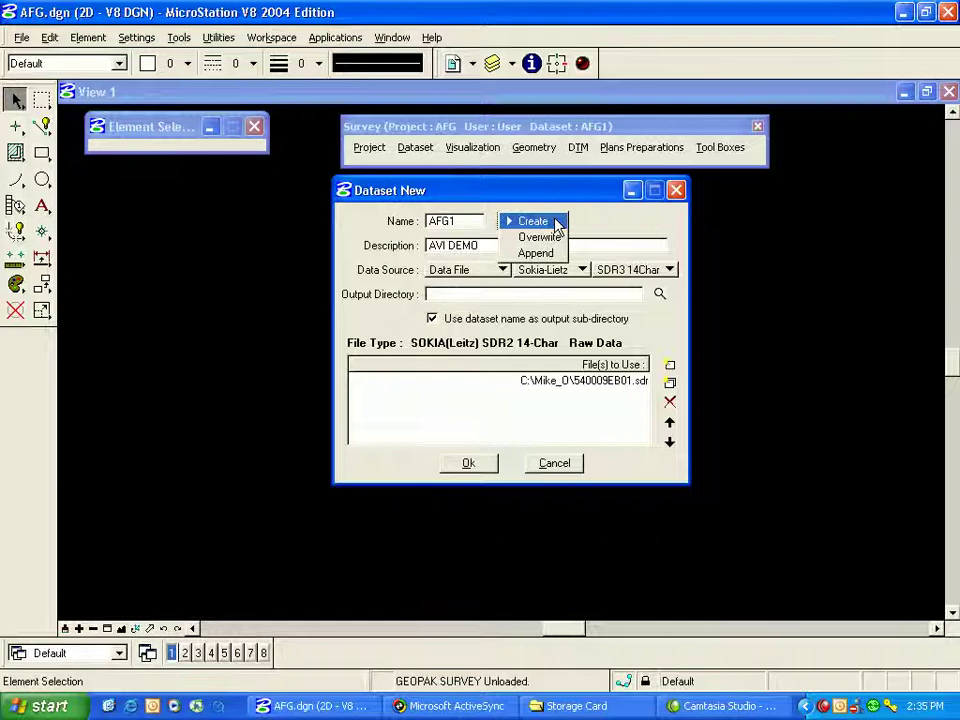
{"action": "left_click", "coordinate": [556, 238]}
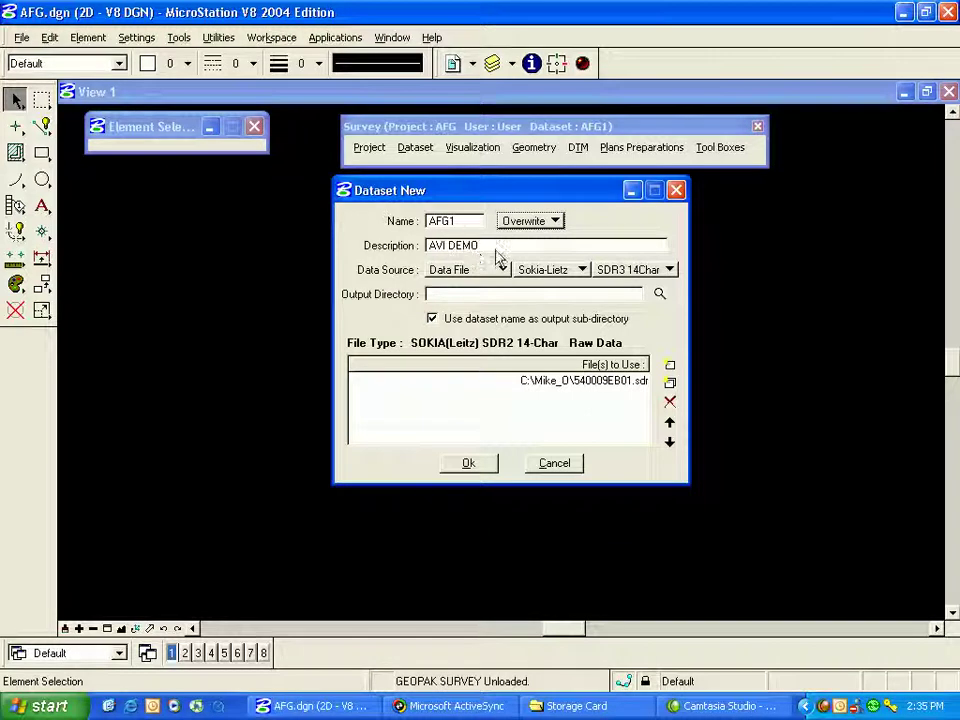
{"action": "left_click", "coordinate": [503, 271]}
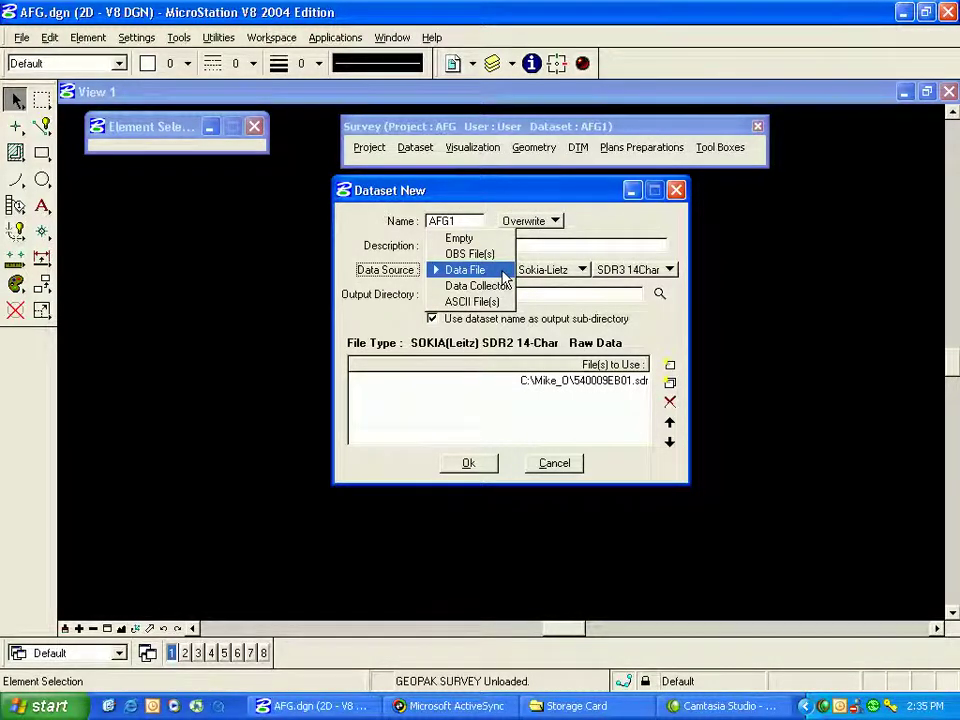
{"action": "left_click", "coordinate": [502, 271]}
{"action": "left_click", "coordinate": [581, 270]}
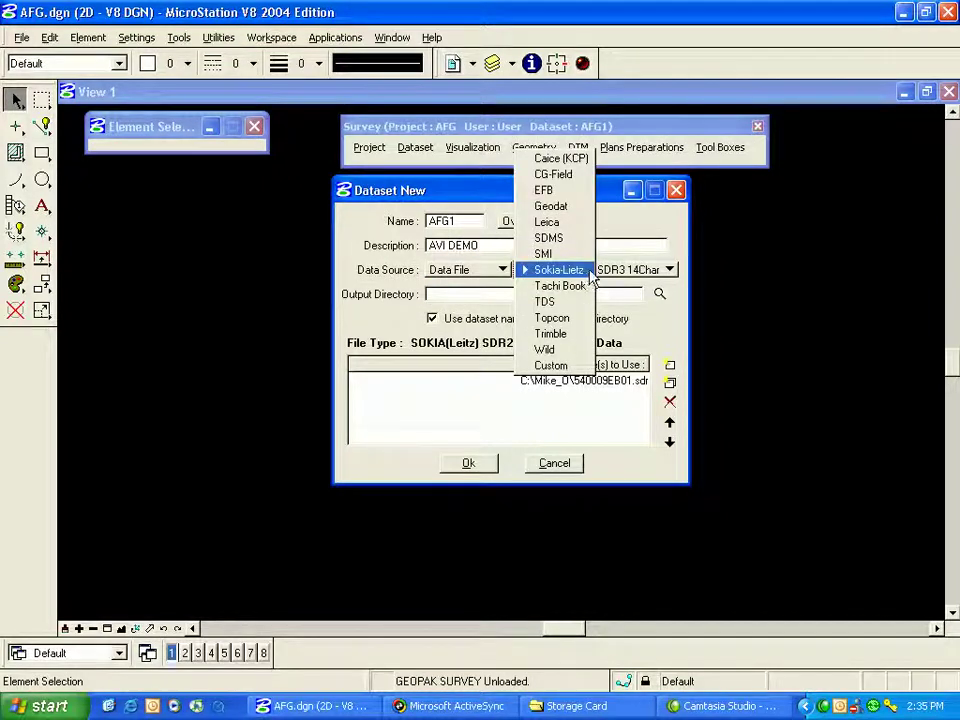
{"action": "left_click", "coordinate": [591, 275]}
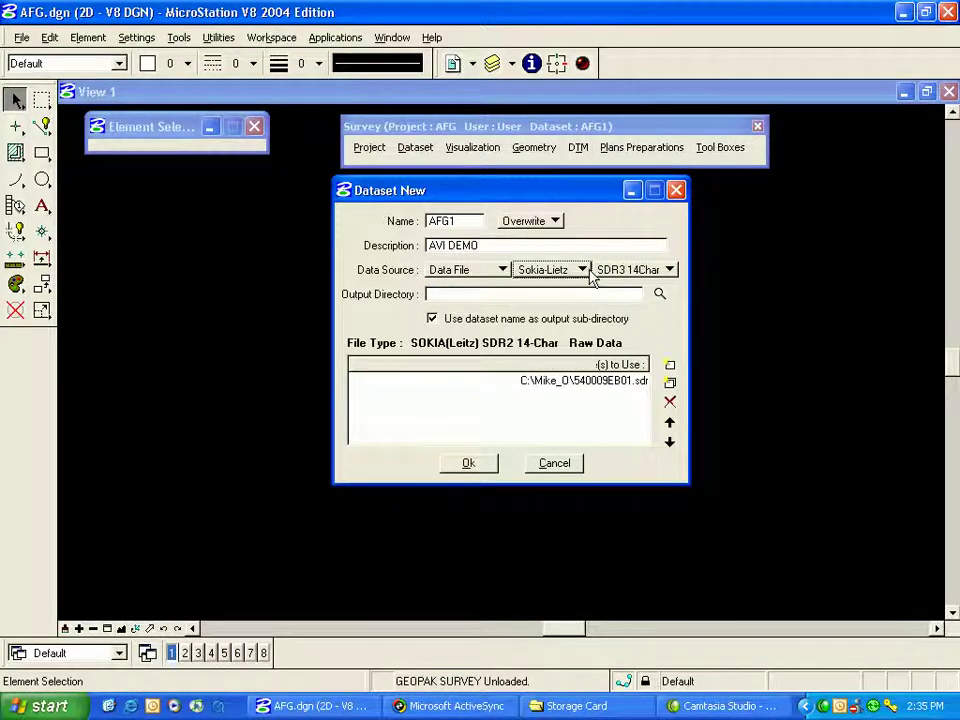
{"action": "left_click", "coordinate": [670, 271]}
{"action": "left_click", "coordinate": [668, 271]}
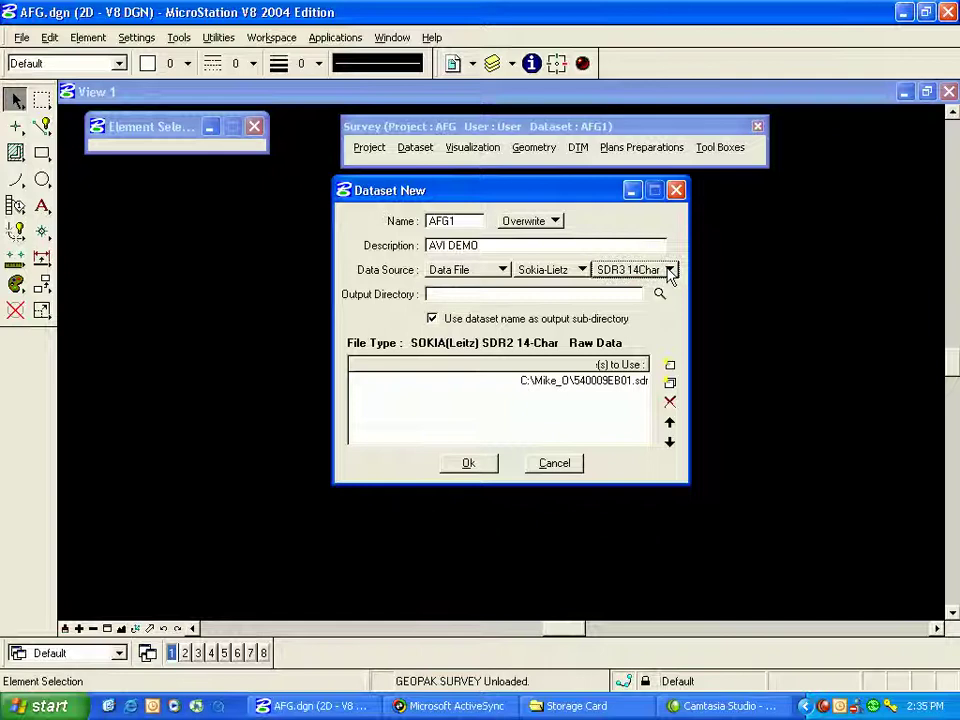
- Replace the listed source file with C:\Mike_0\540009EB01.sdr
{"action": "left_click", "coordinate": [636, 386]}
{"action": "left_click", "coordinate": [670, 403]}
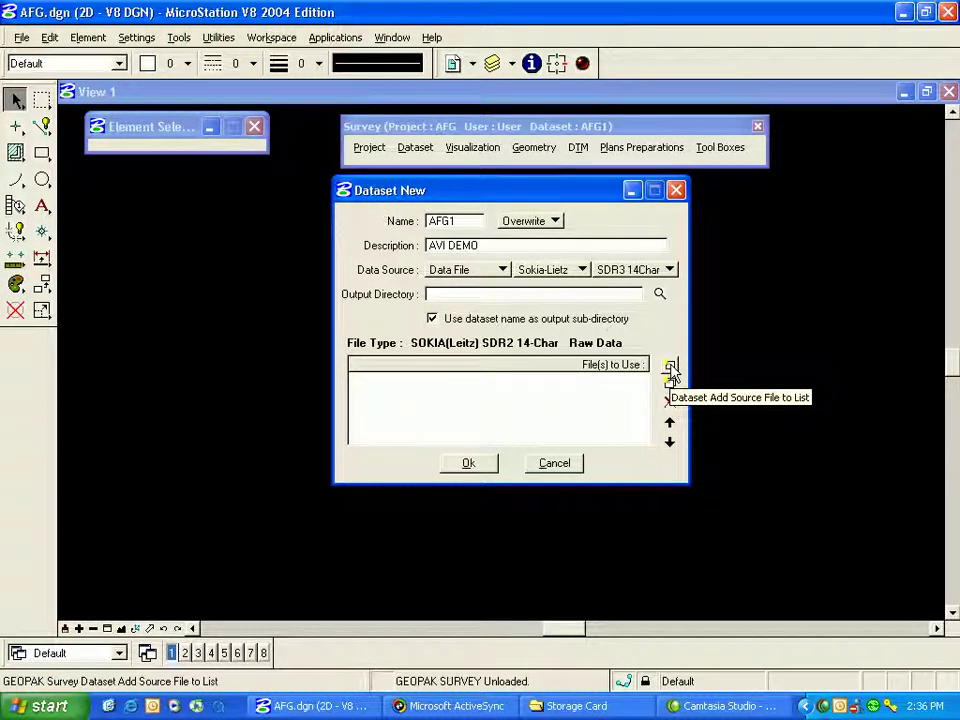
{"action": "left_click", "coordinate": [670, 368]}
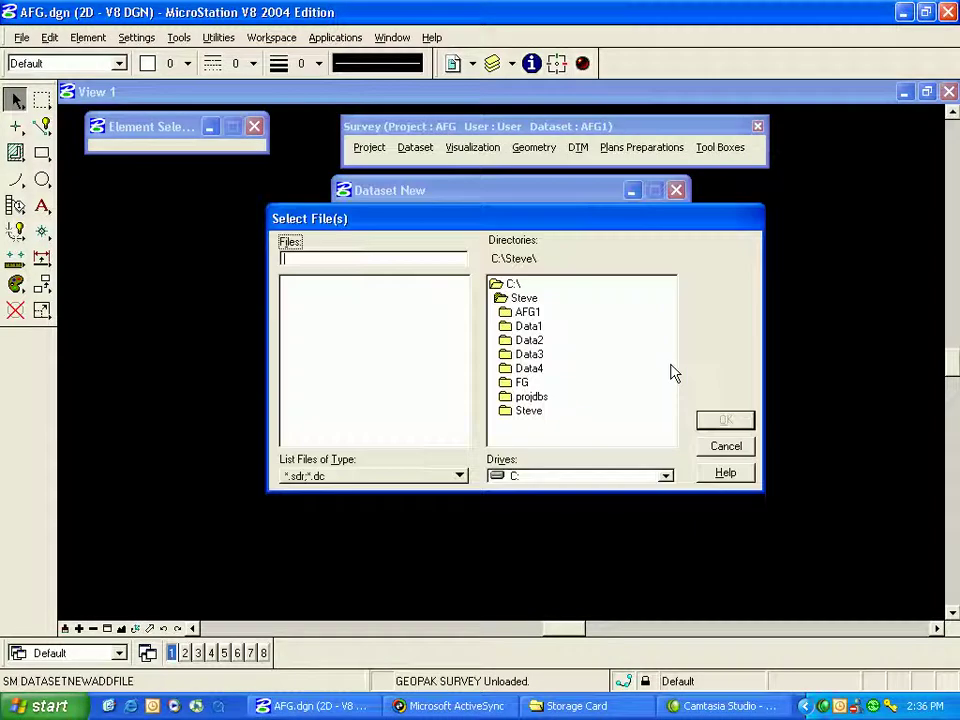
{"action": "double_click", "coordinate": [505, 285]}
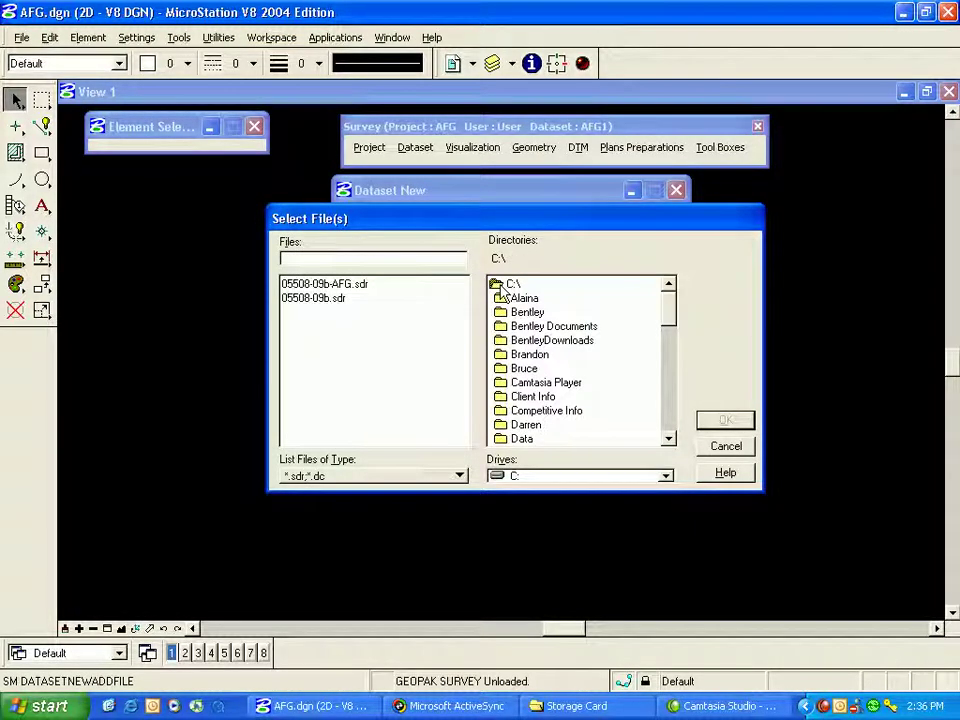
{"action": "left_click_drag", "start_coordinate": [667, 319], "coordinate": [662, 375]}
{"action": "left_click", "coordinate": [534, 357]}
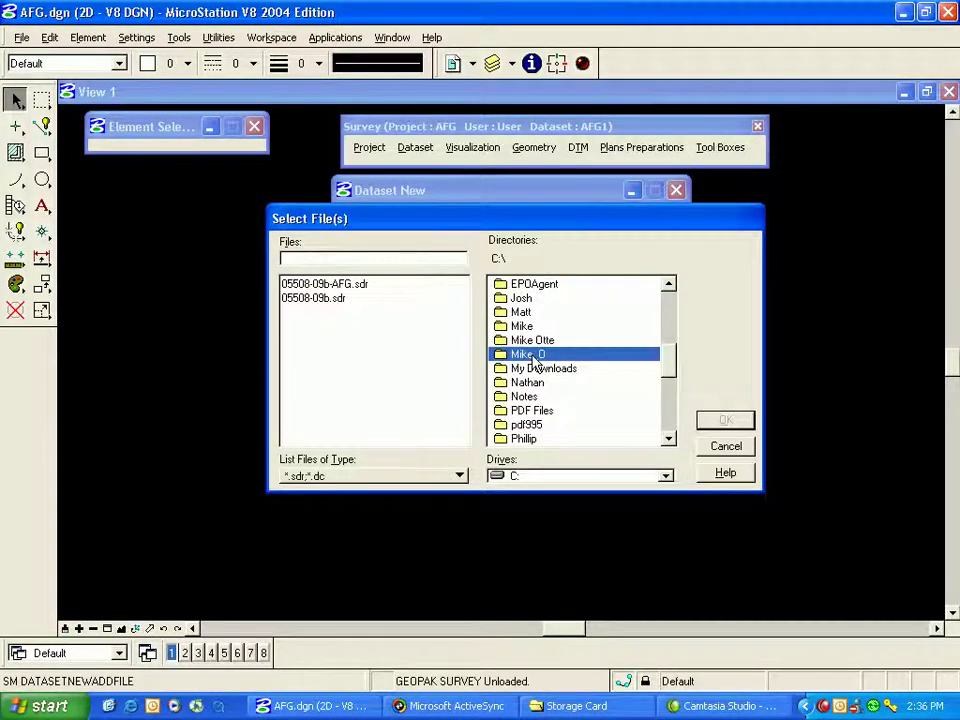
{"action": "double_click", "coordinate": [534, 357]}
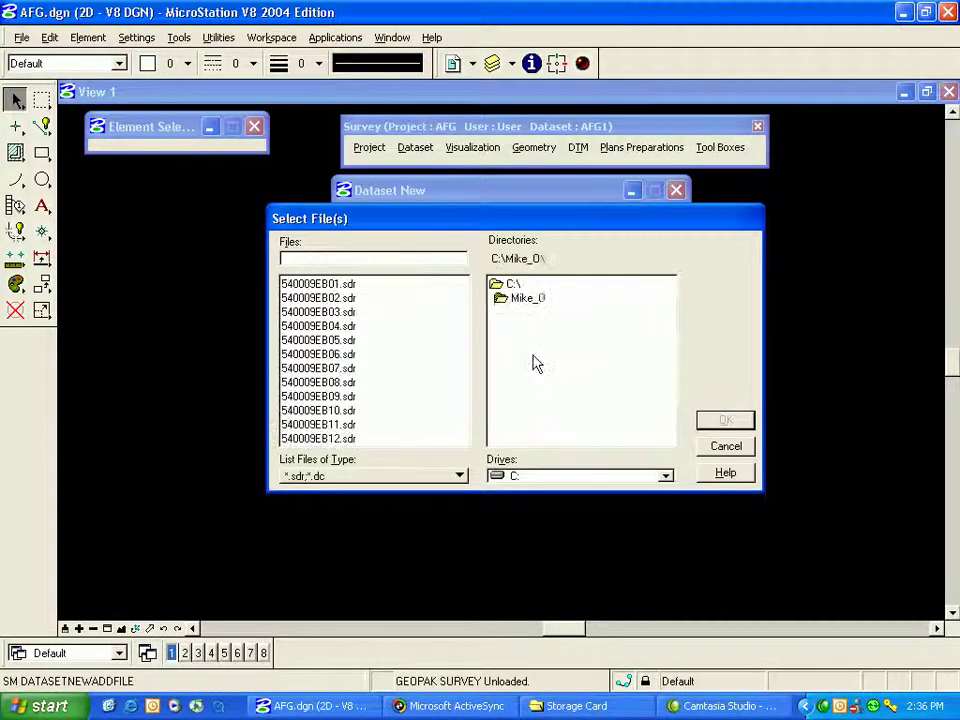
{"action": "left_click", "coordinate": [300, 287]}
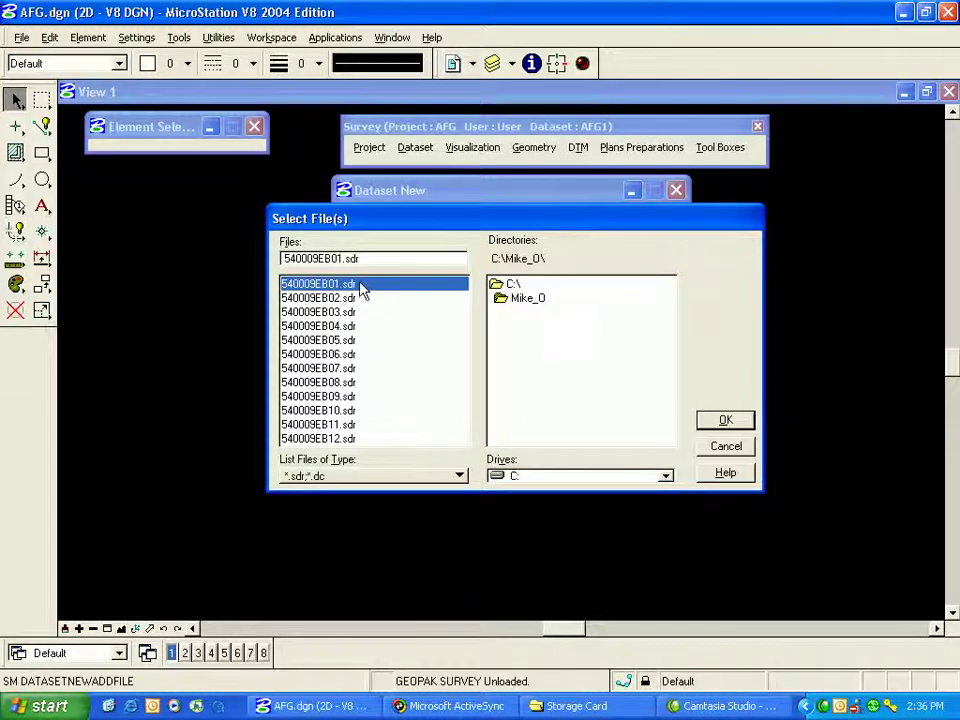
{"action": "left_click", "coordinate": [724, 424]}
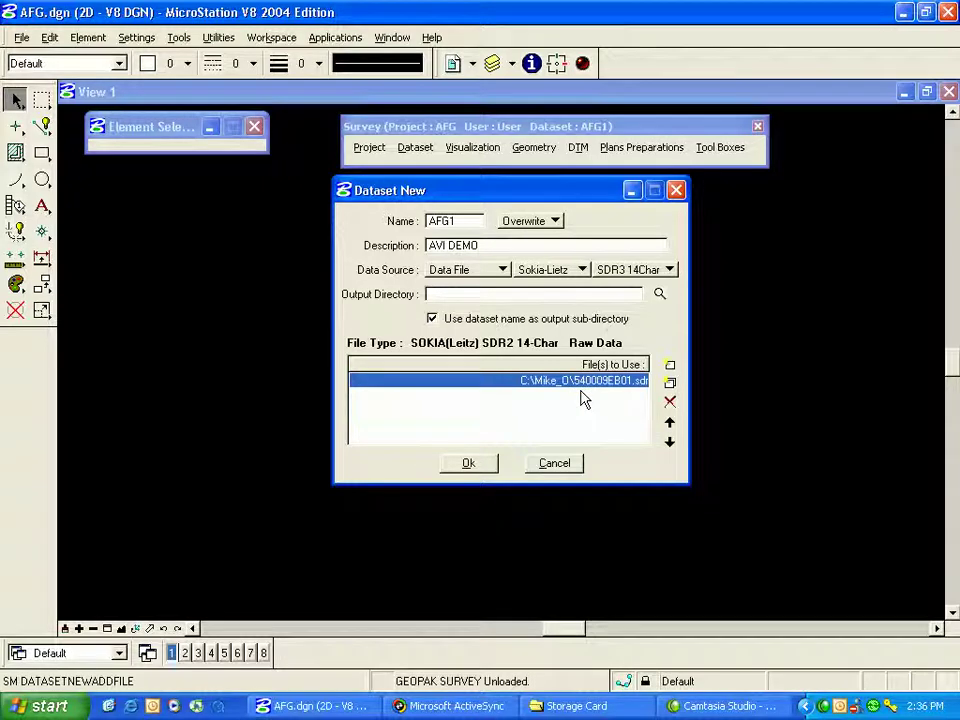
- Build the AFG1 dataset and acknowledge the duplicate control points information notice
{"action": "left_click", "coordinate": [492, 466]}
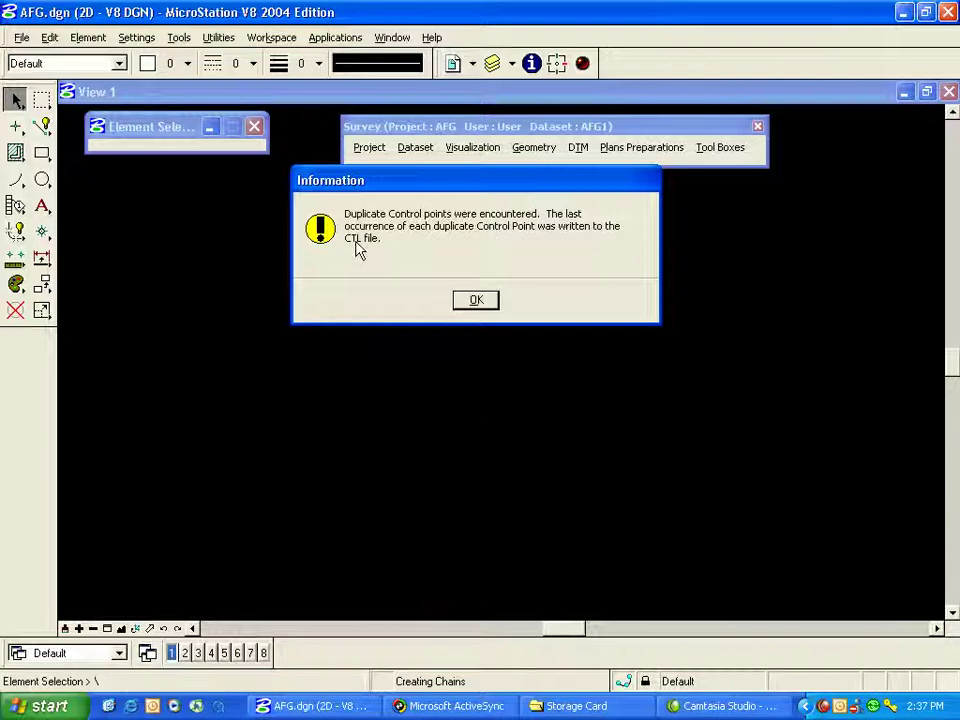
{"action": "left_click", "coordinate": [484, 302]}
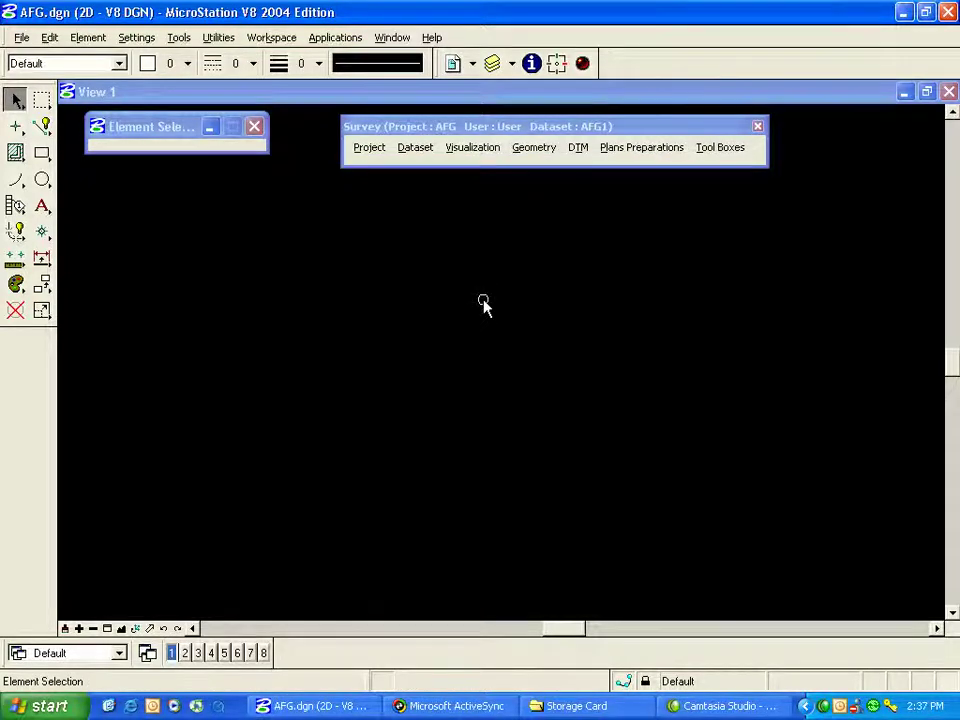
- Open the Control Editor for AFG1.ctl, step between control points 3 and 4, then close it
{"action": "left_click", "coordinate": [427, 150]}
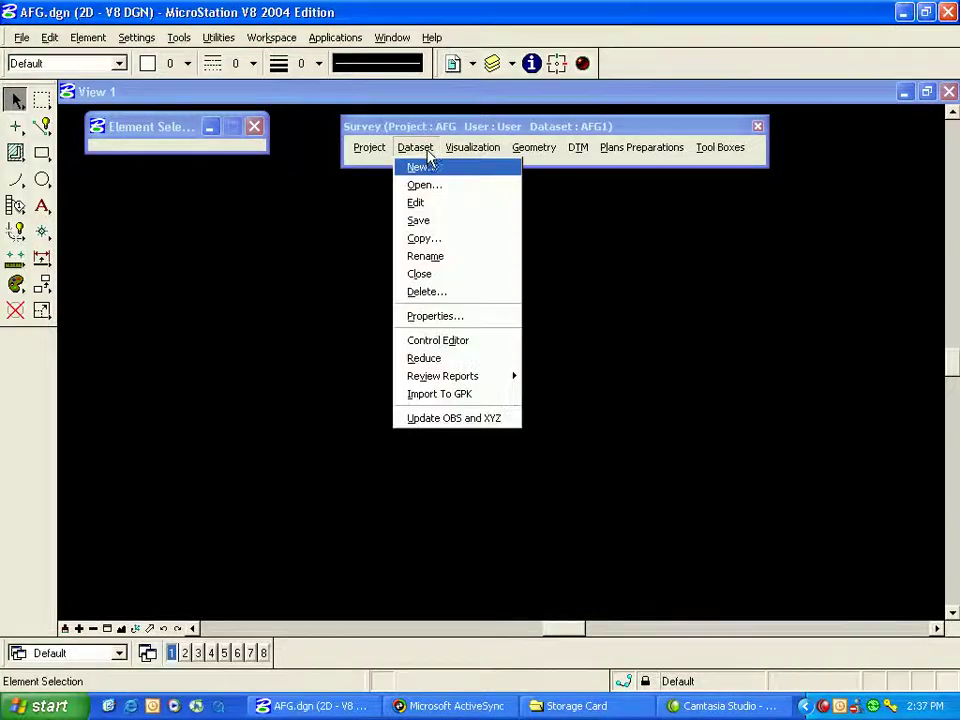
{"action": "left_click", "coordinate": [484, 341]}
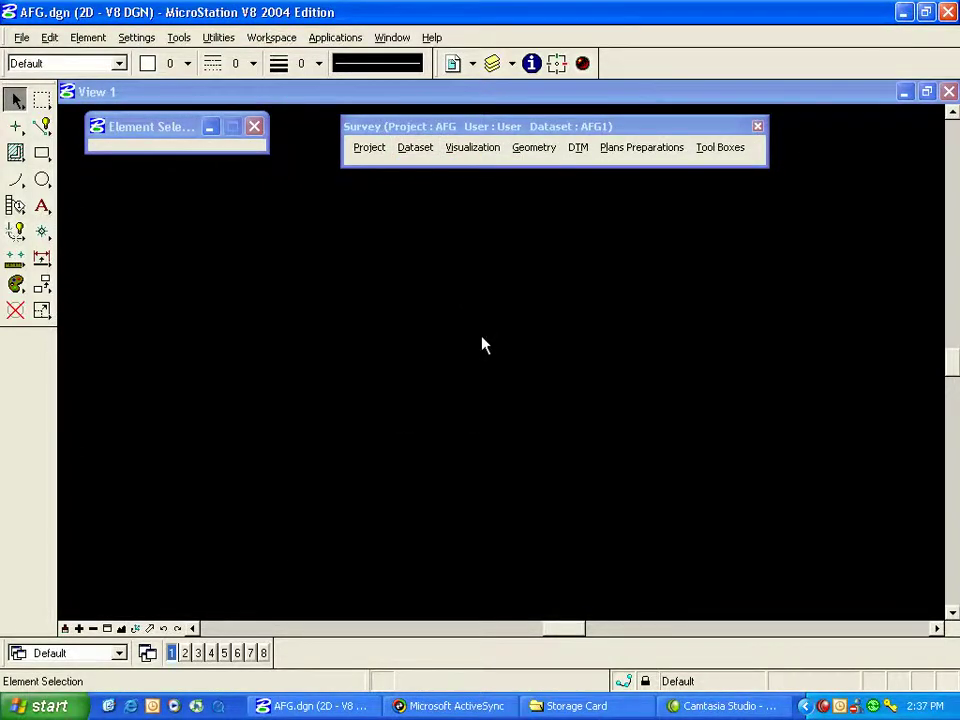
{"action": "left_click_drag", "start_coordinate": [500, 193], "coordinate": [421, 174]}
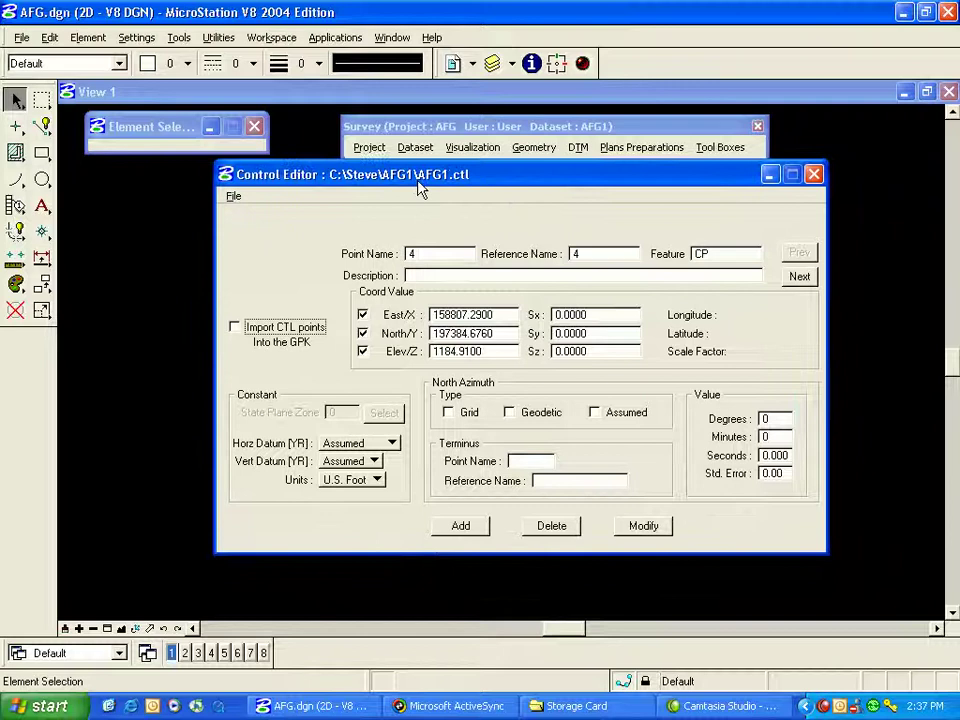
{"action": "left_click", "coordinate": [799, 276]}
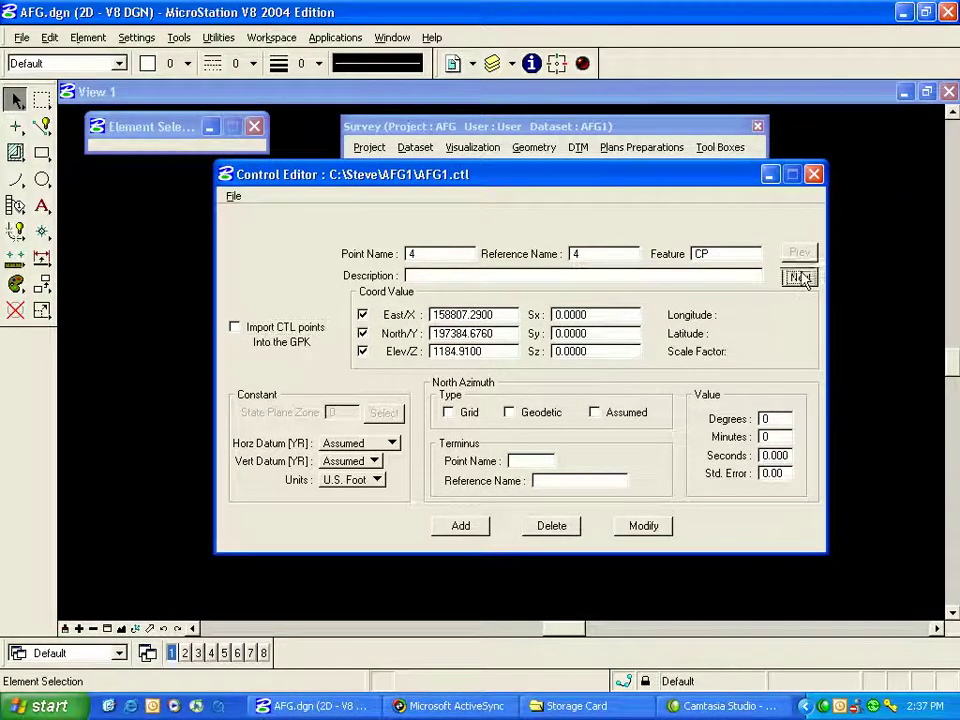
{"action": "left_click", "coordinate": [800, 254]}
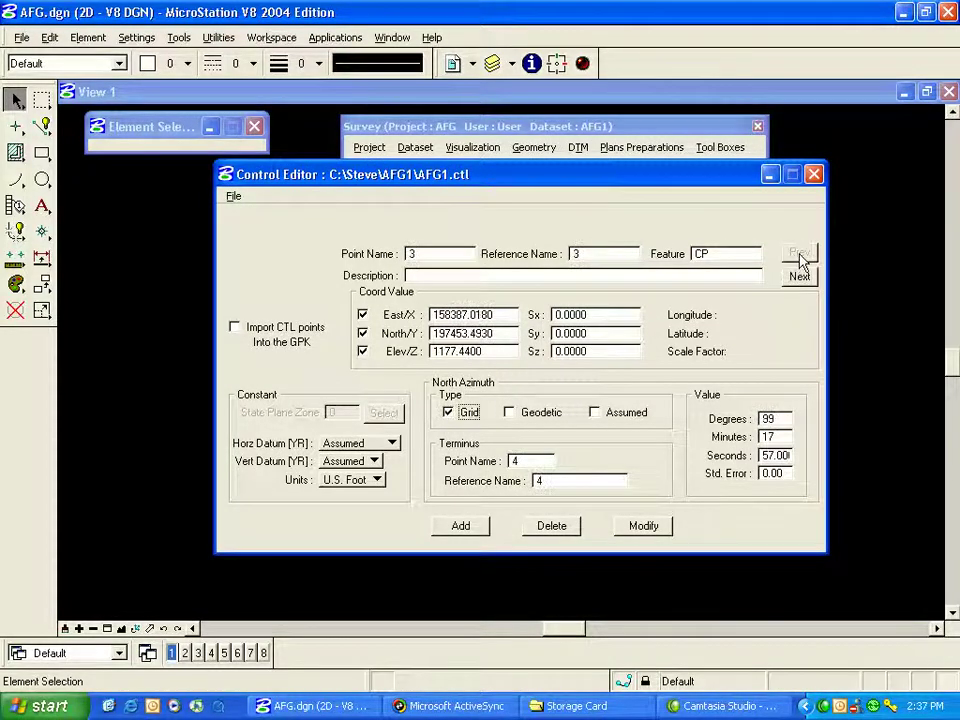
{"action": "left_click", "coordinate": [800, 277]}
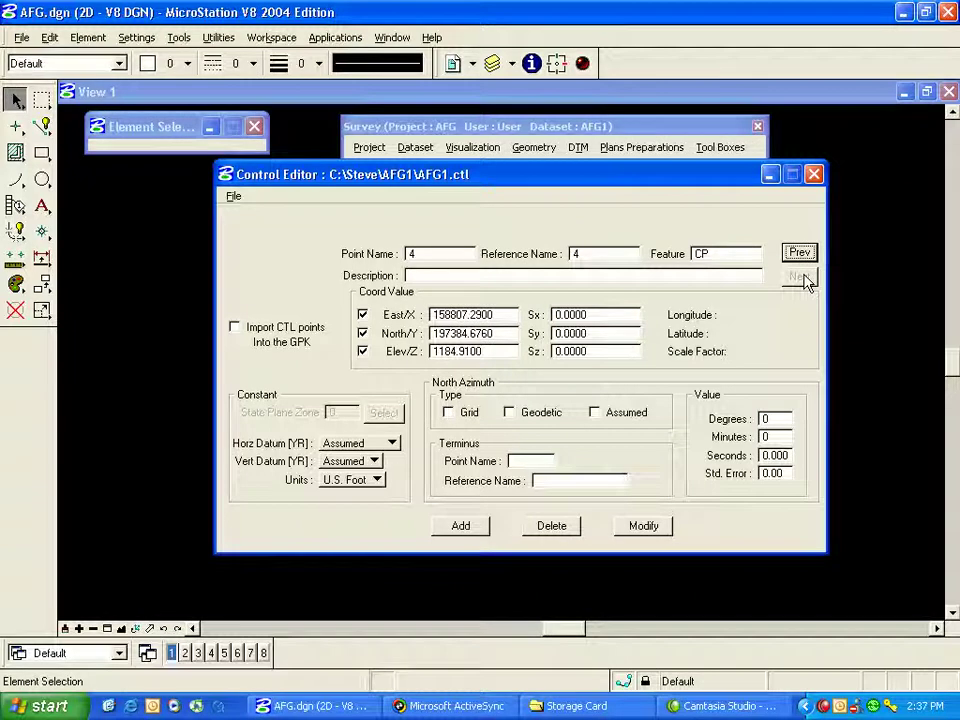
{"action": "left_click", "coordinate": [815, 175]}
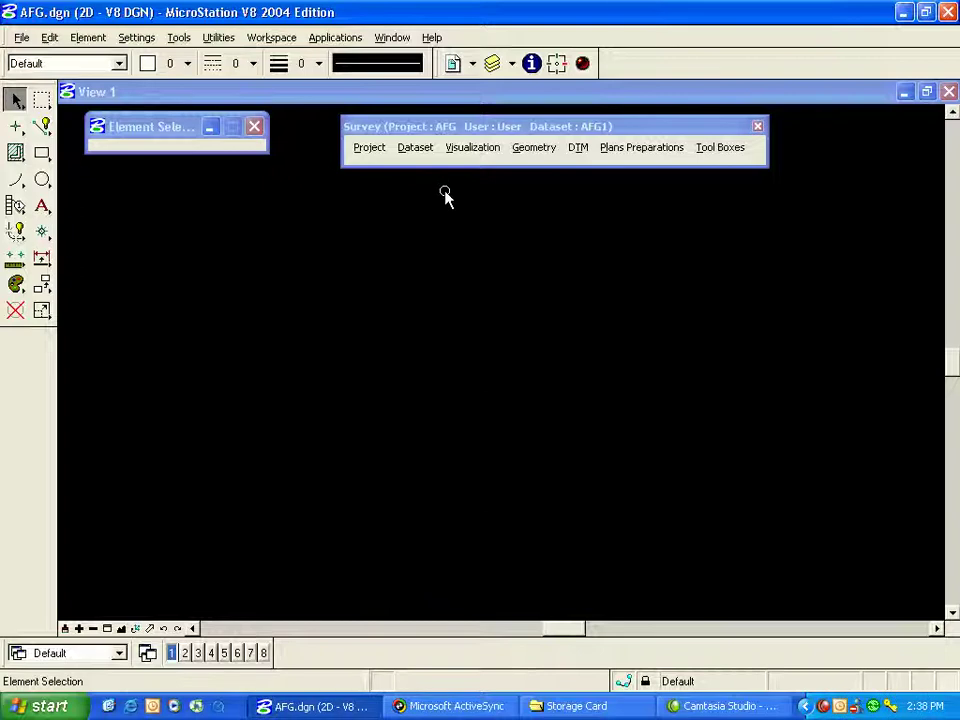
- Use Dataset > Edit to open AFG1.obs in the GEOPAK Survey Editor
{"action": "left_click", "coordinate": [428, 151]}
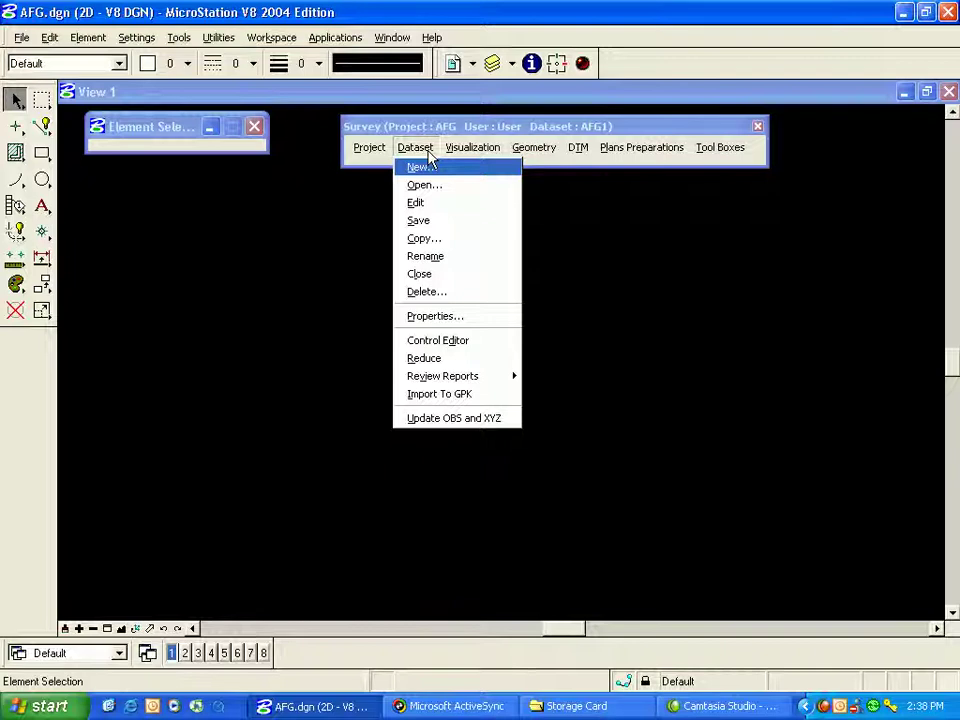
{"action": "left_click", "coordinate": [446, 207]}
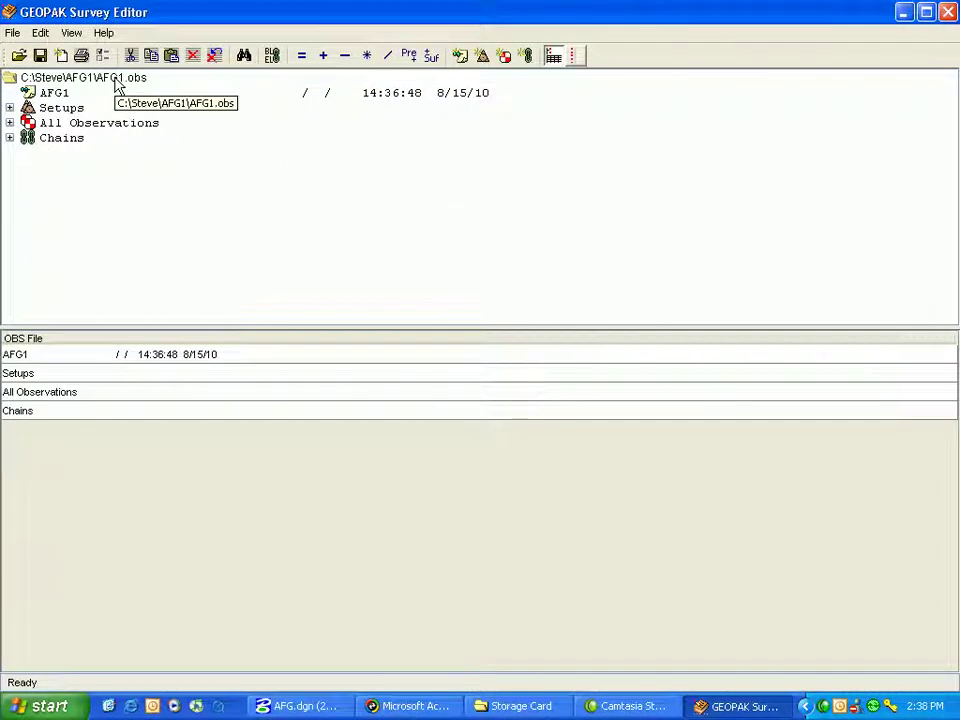
{"action": "left_click", "coordinate": [9, 108]}
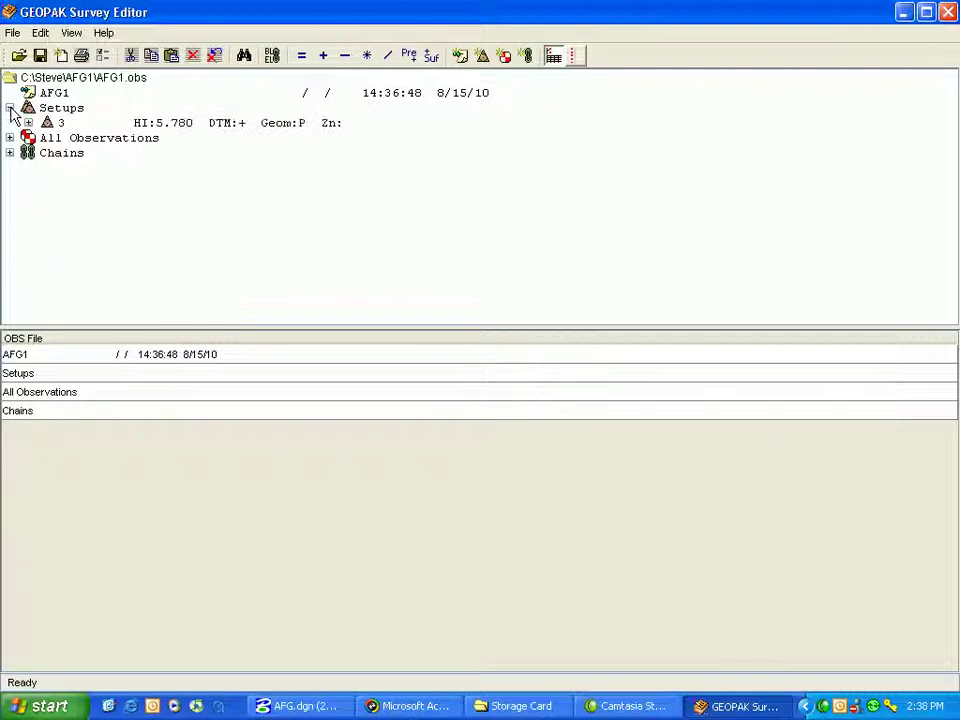
{"action": "left_click", "coordinate": [28, 122]}
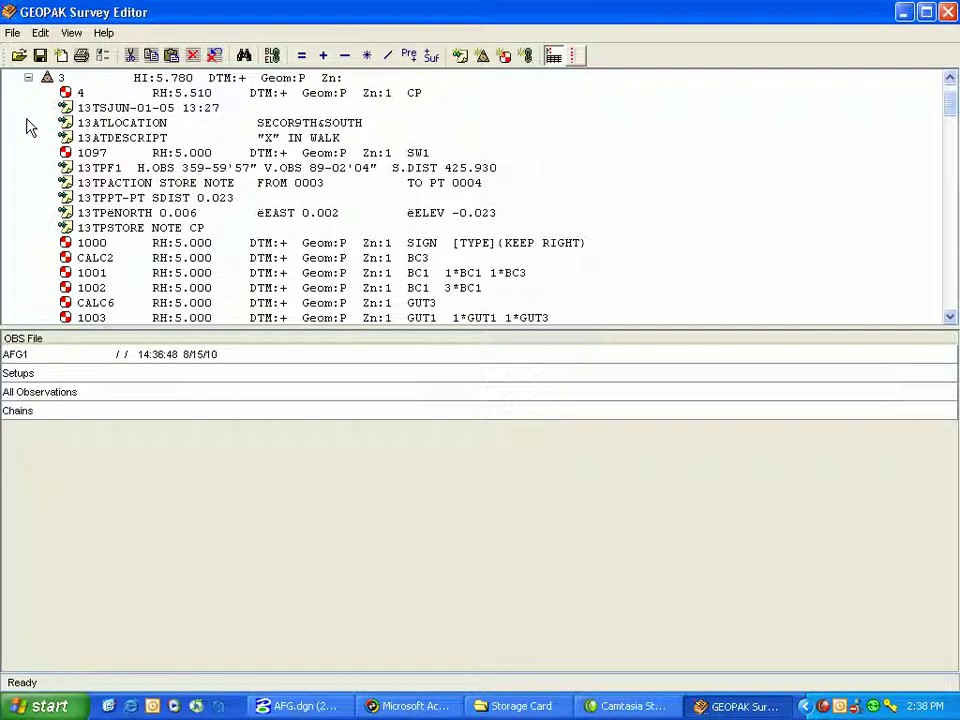
{"action": "left_click", "coordinate": [28, 78]}
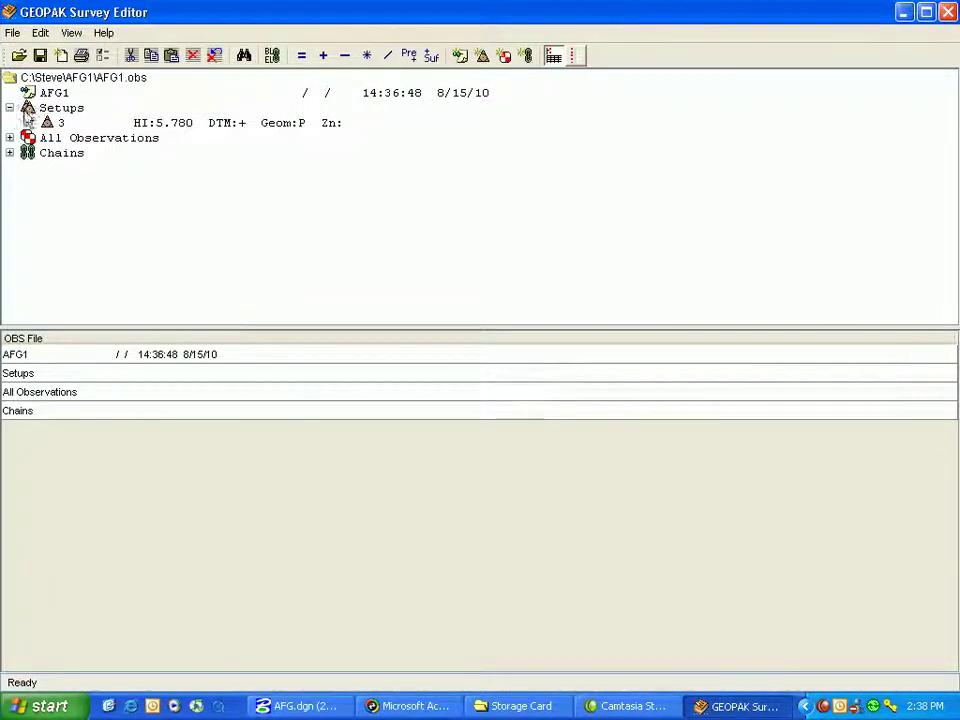
{"action": "left_click", "coordinate": [36, 109]}
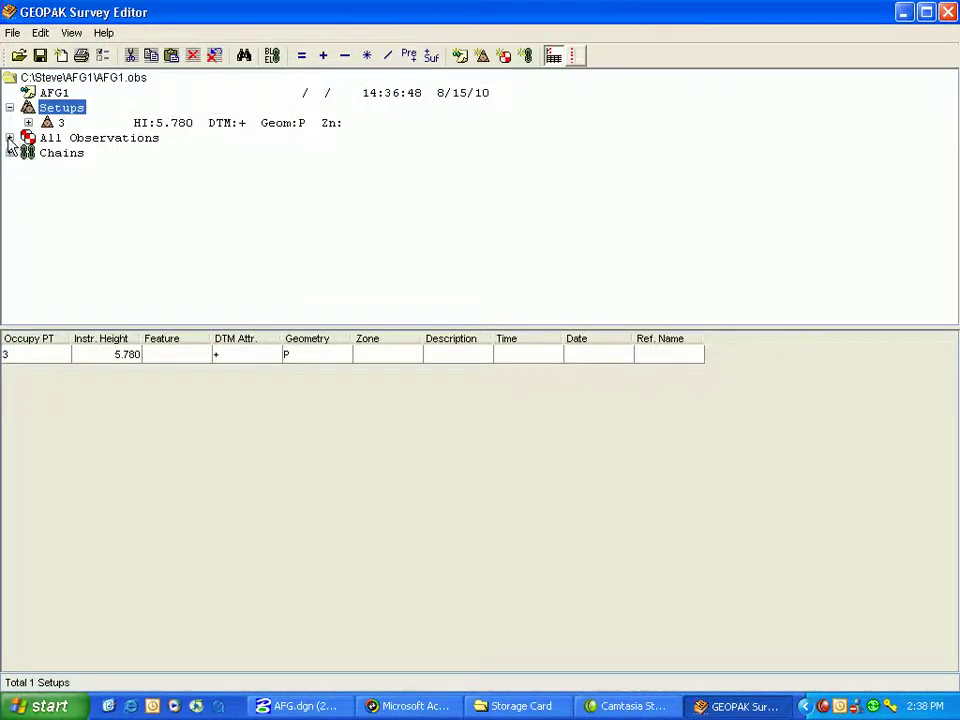
{"action": "left_click", "coordinate": [9, 138]}
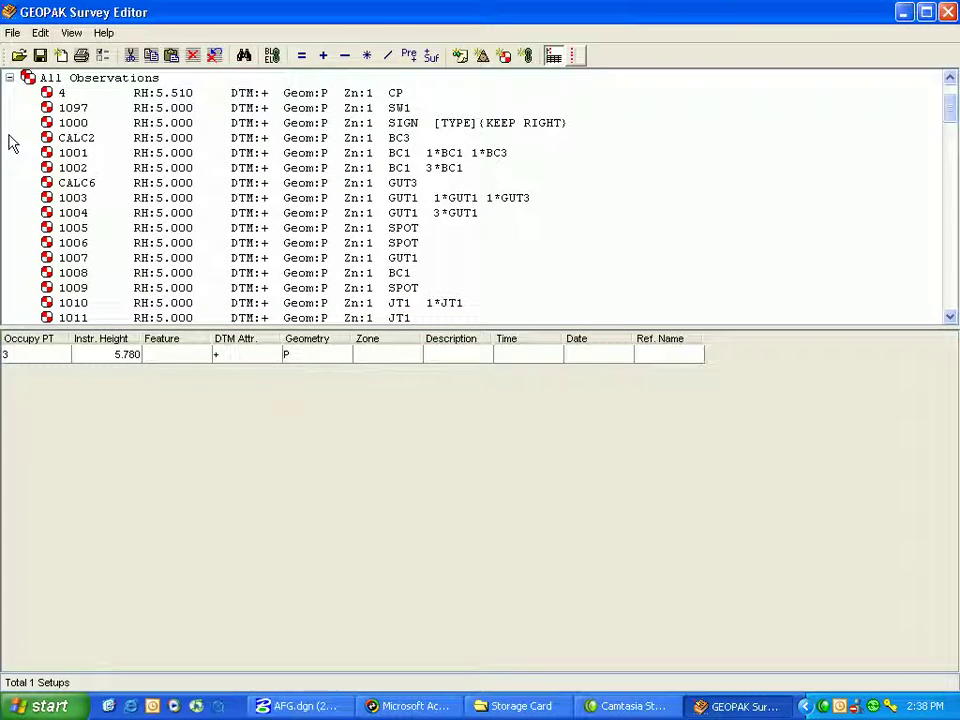
{"action": "left_click", "coordinate": [9, 78]}
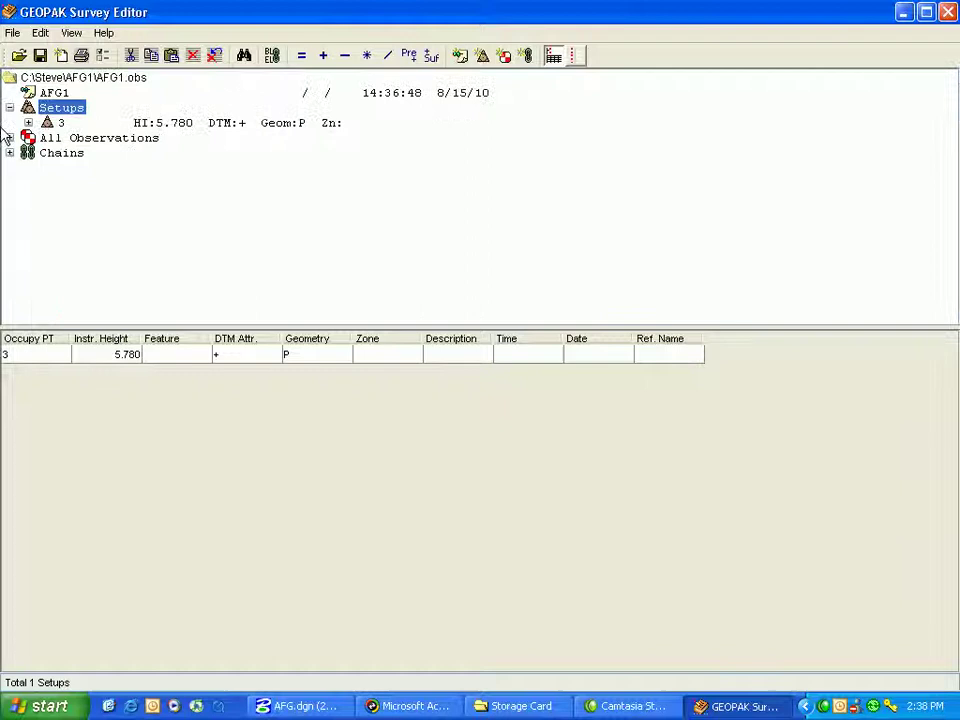
{"action": "left_click", "coordinate": [9, 153]}
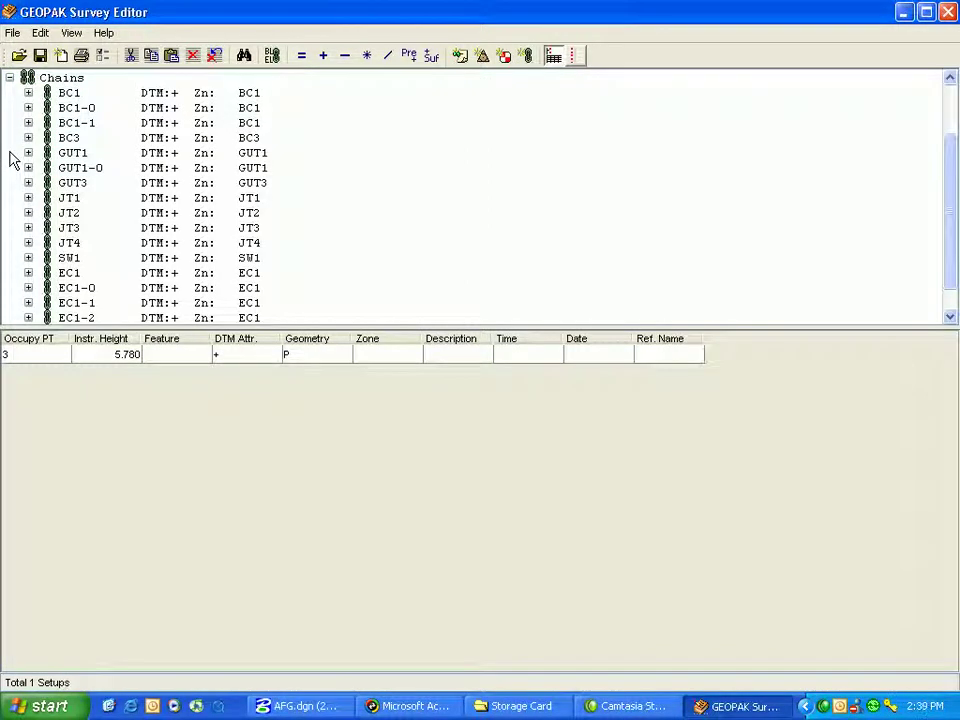
{"action": "left_click", "coordinate": [9, 78]}
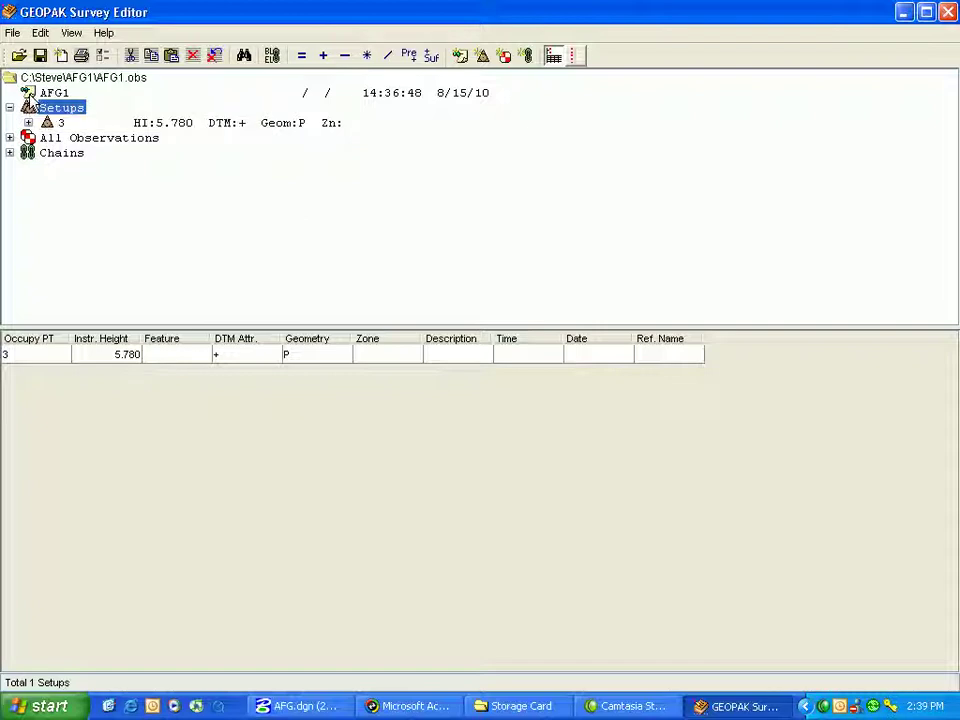
{"action": "left_click", "coordinate": [9, 107]}
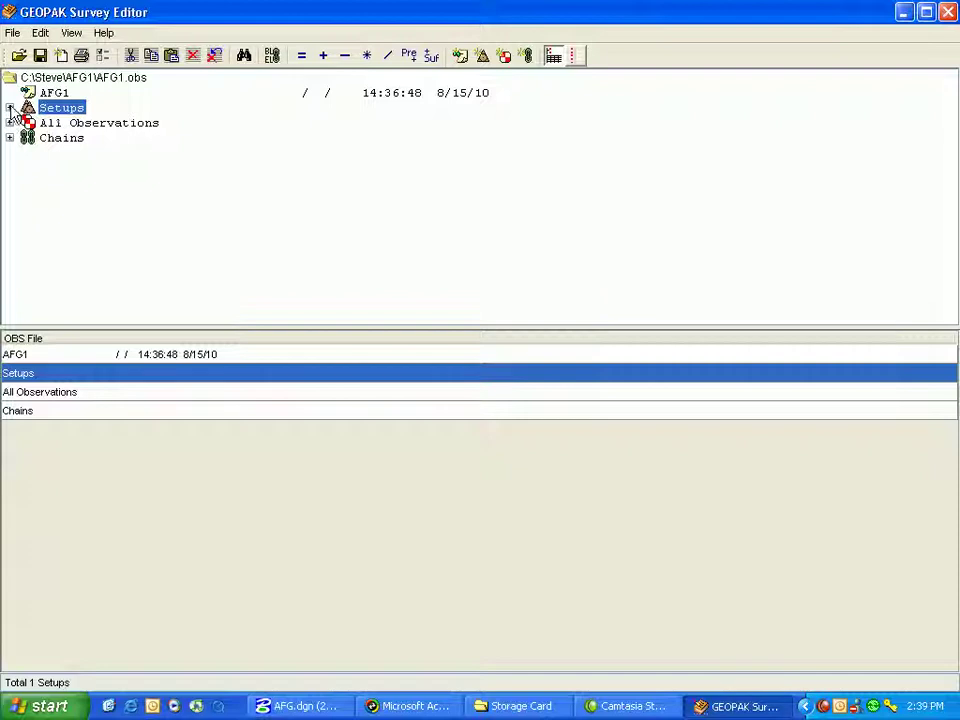
- Close the Survey Editor and reduce AFG1 using Network Least Squares adjustment
{"action": "left_click", "coordinate": [947, 12]}
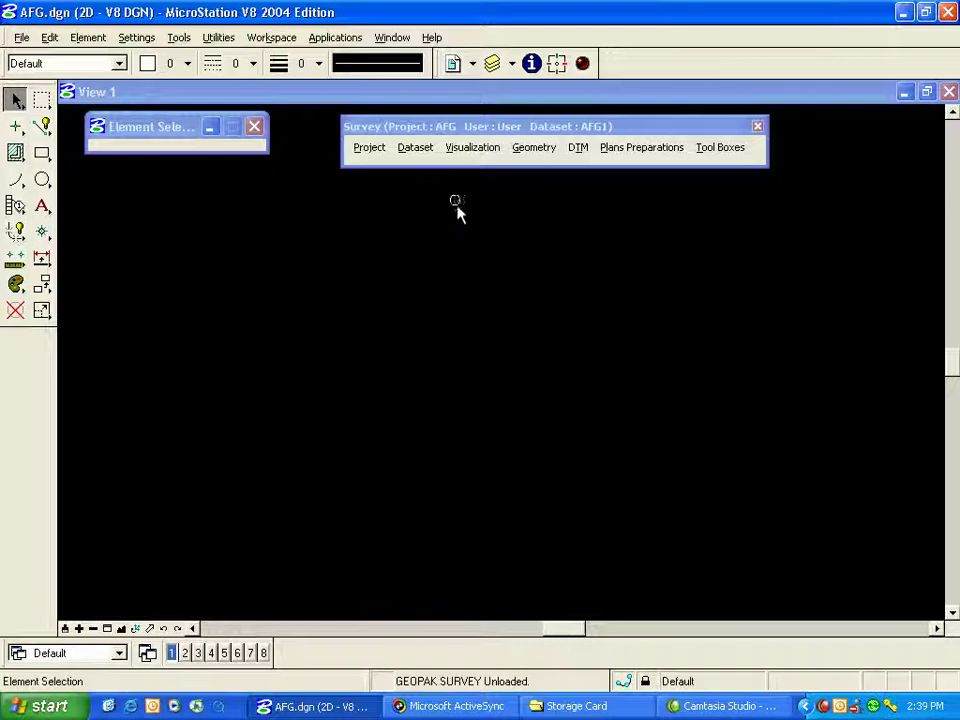
{"action": "left_click", "coordinate": [425, 151]}
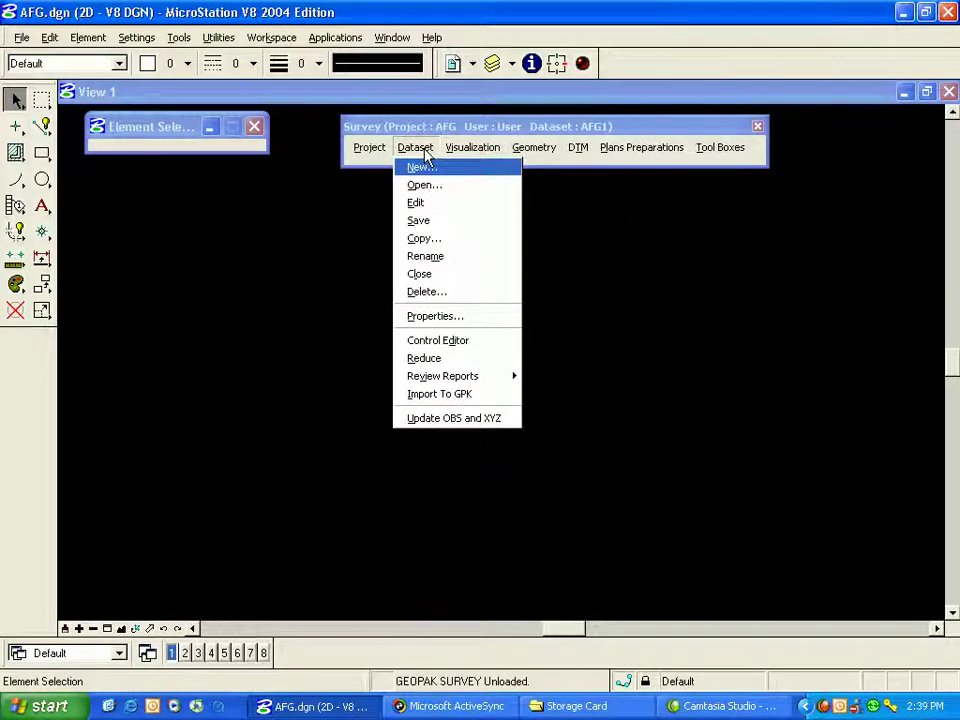
{"action": "left_click", "coordinate": [500, 360]}
{"action": "left_click_drag", "start_coordinate": [500, 242], "coordinate": [466, 210]}
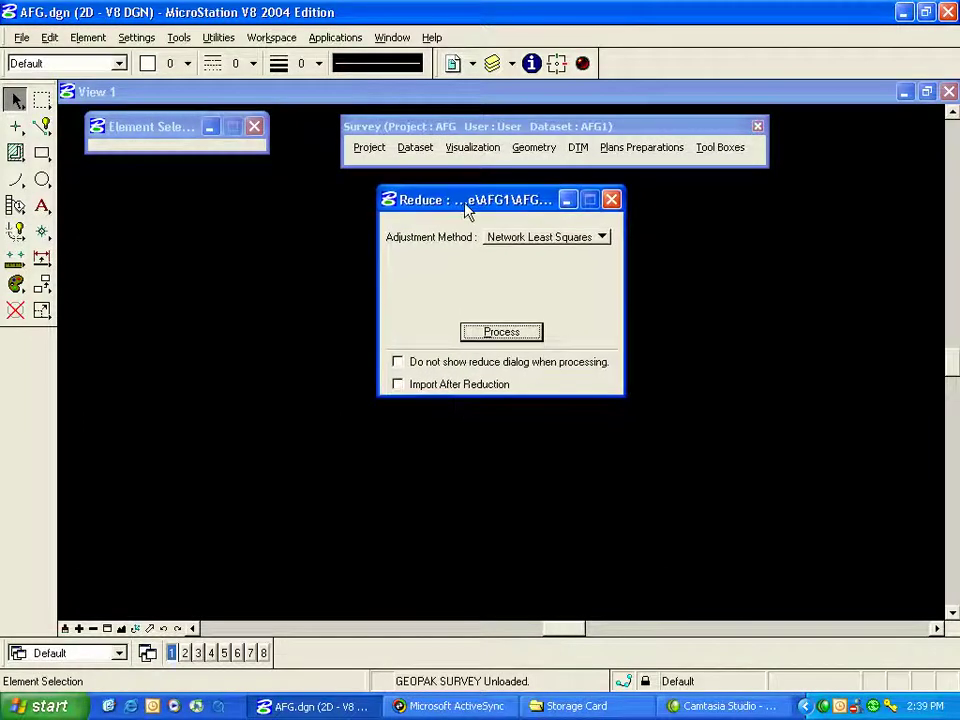
{"action": "left_click", "coordinate": [603, 237]}
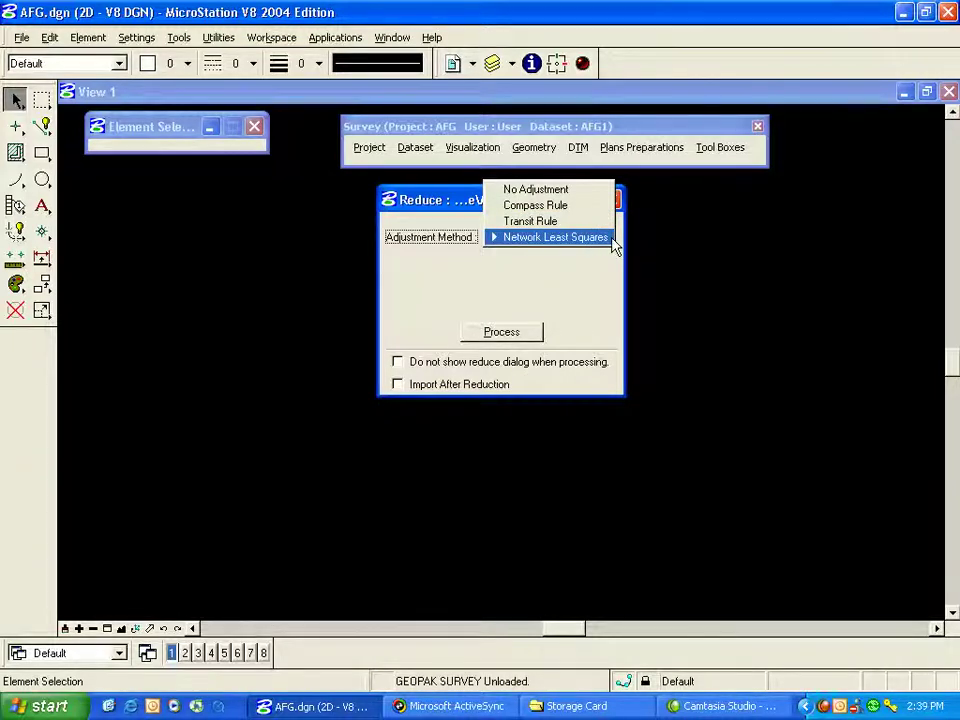
{"action": "left_click", "coordinate": [612, 239]}
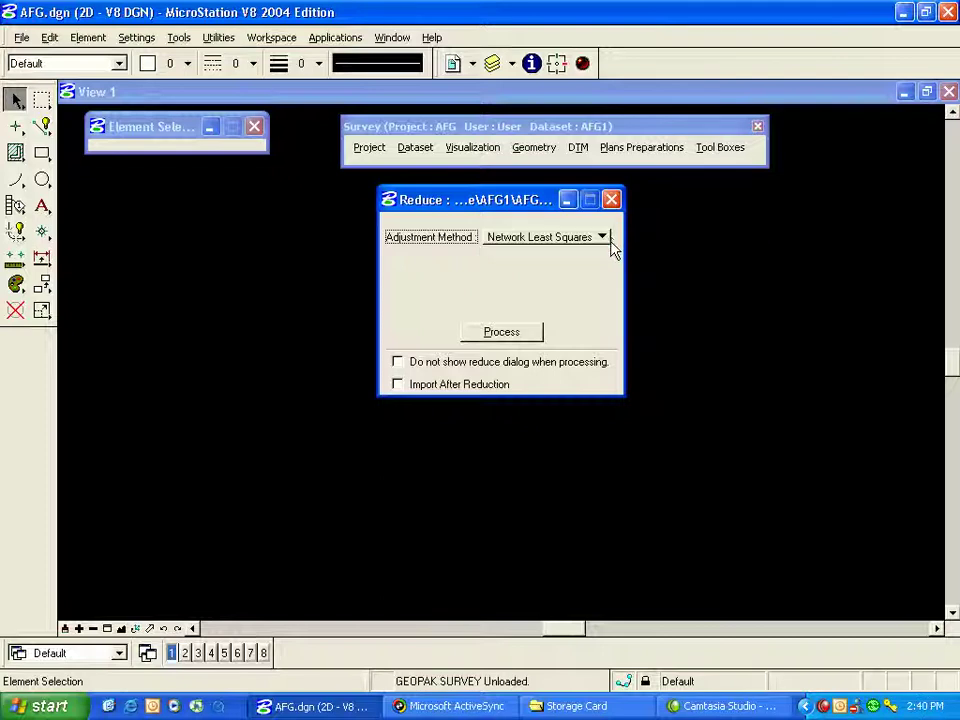
{"action": "left_click", "coordinate": [530, 336]}
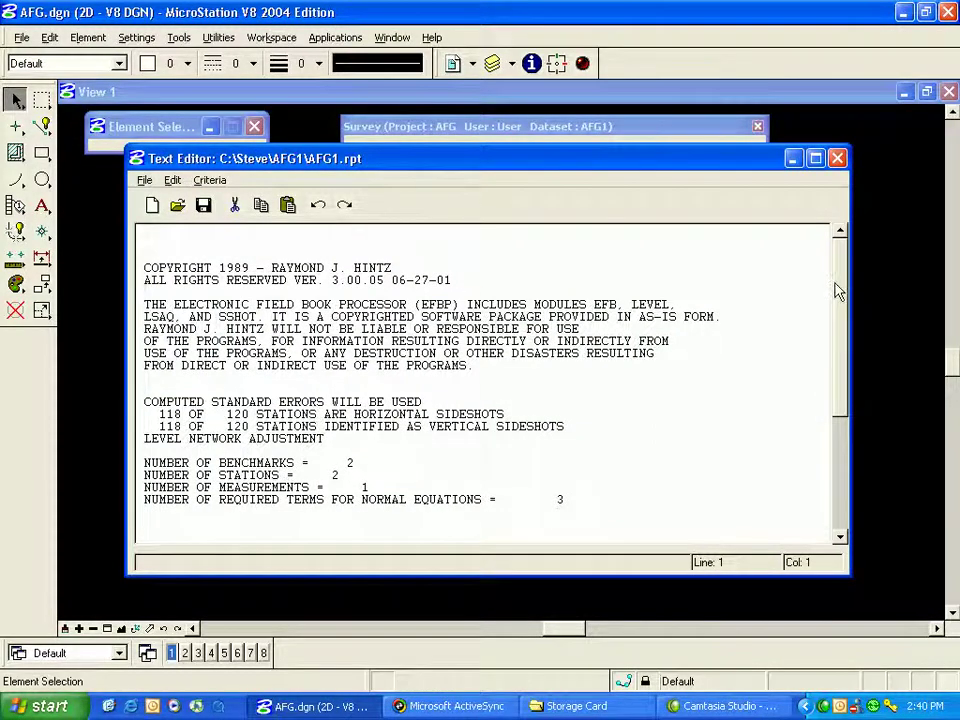
- Scroll the AFG1.rpt report down to the 120 stations written to AFG1.XYZ
{"action": "left_click_drag", "start_coordinate": [838, 289], "coordinate": [855, 401]}
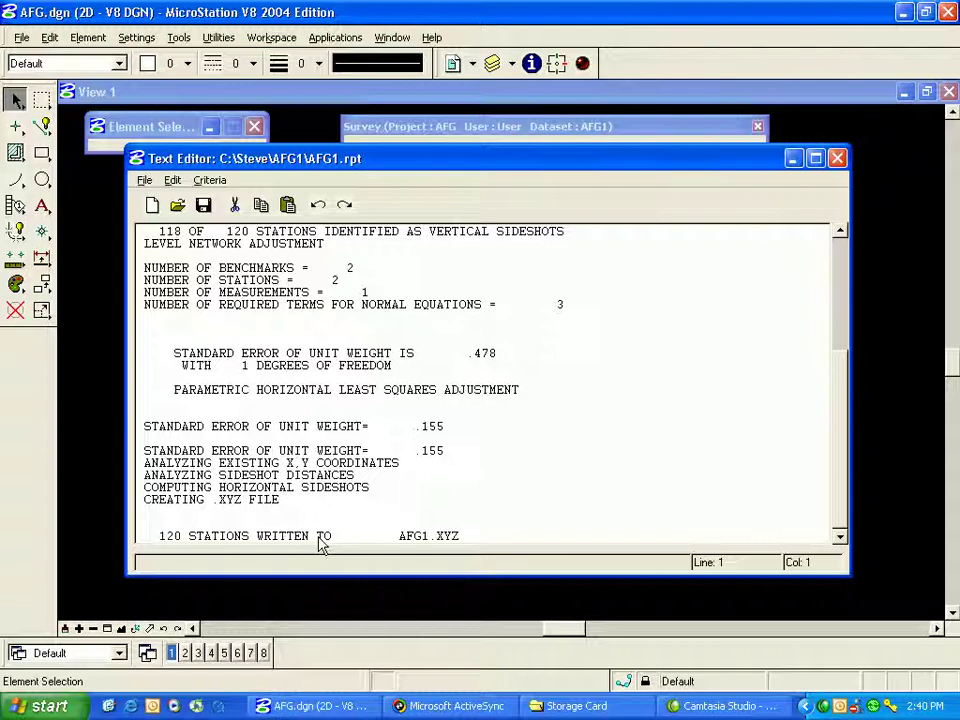
- Close the report and reduction dialog, then import AFG1's points into the GPK file
{"action": "left_click", "coordinate": [837, 158]}
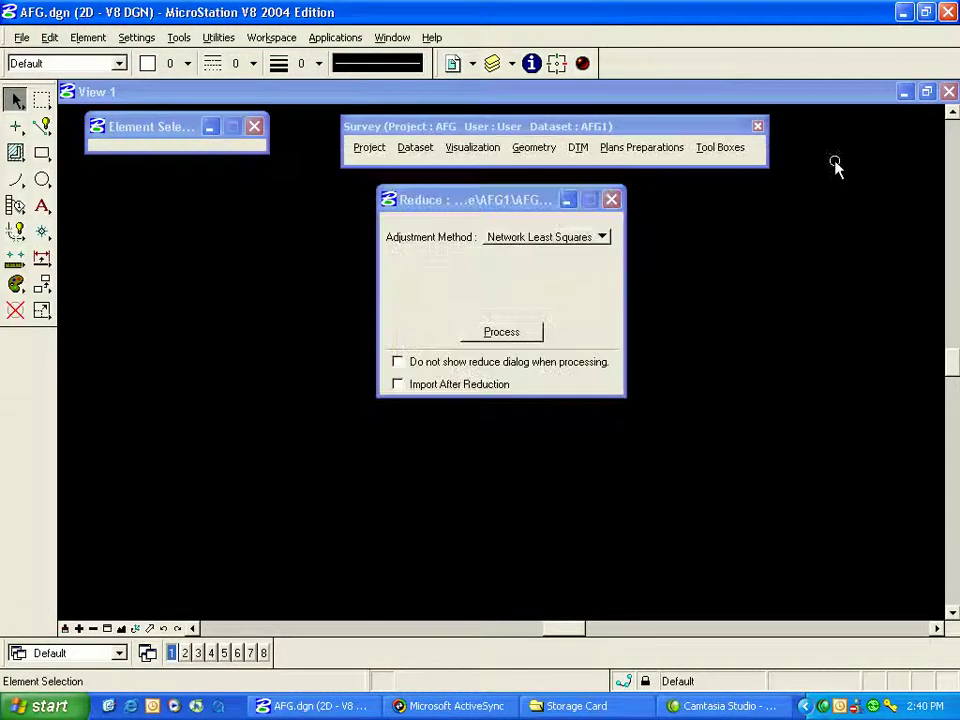
{"action": "left_click", "coordinate": [611, 199]}
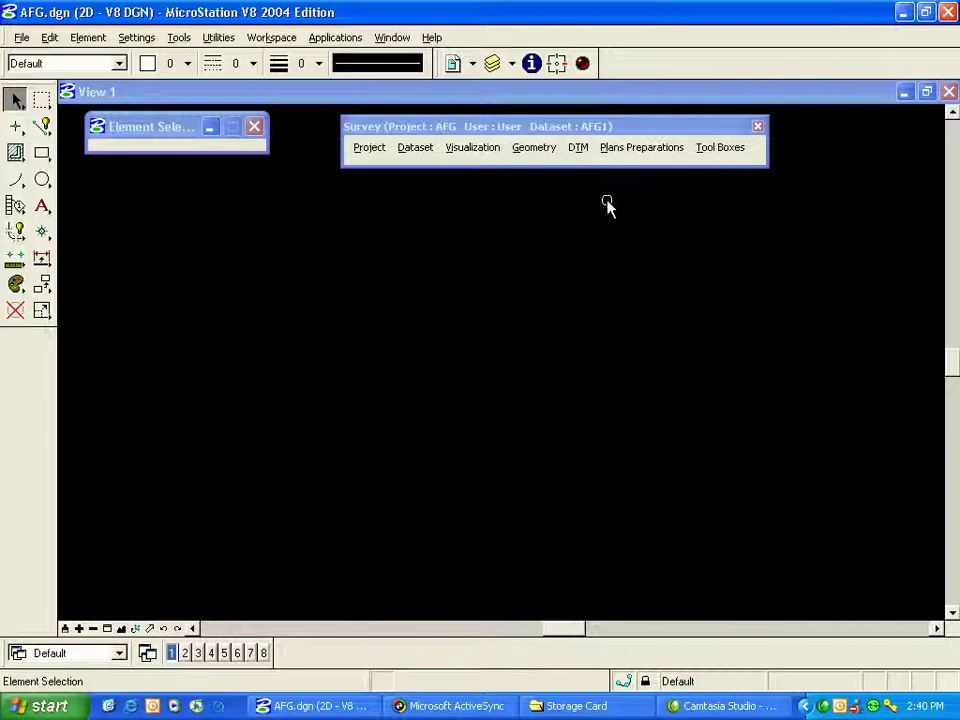
{"action": "left_click", "coordinate": [416, 148]}
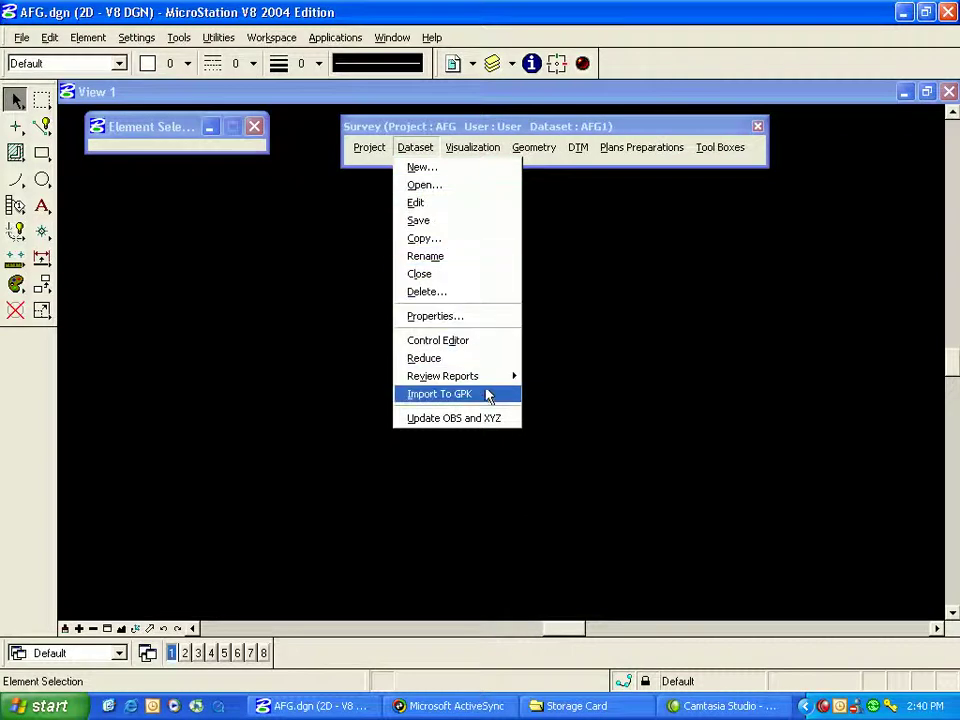
{"action": "left_click", "coordinate": [440, 394]}
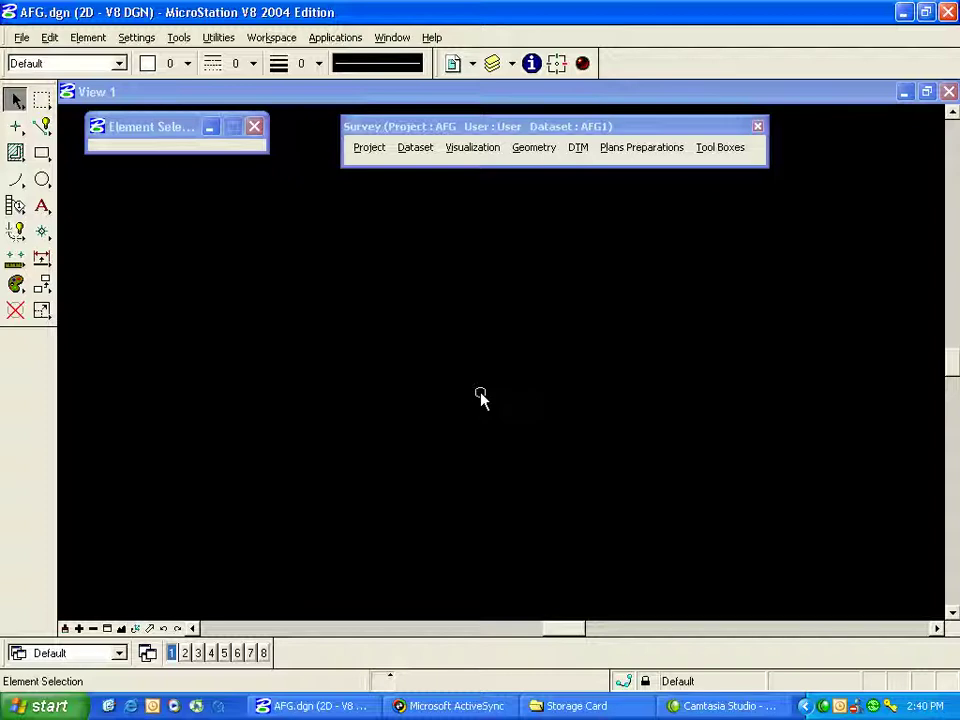
- Open the Visualize dialog and bring up Set Search showing dataset AFG1 marked
{"action": "left_click", "coordinate": [472, 148]}
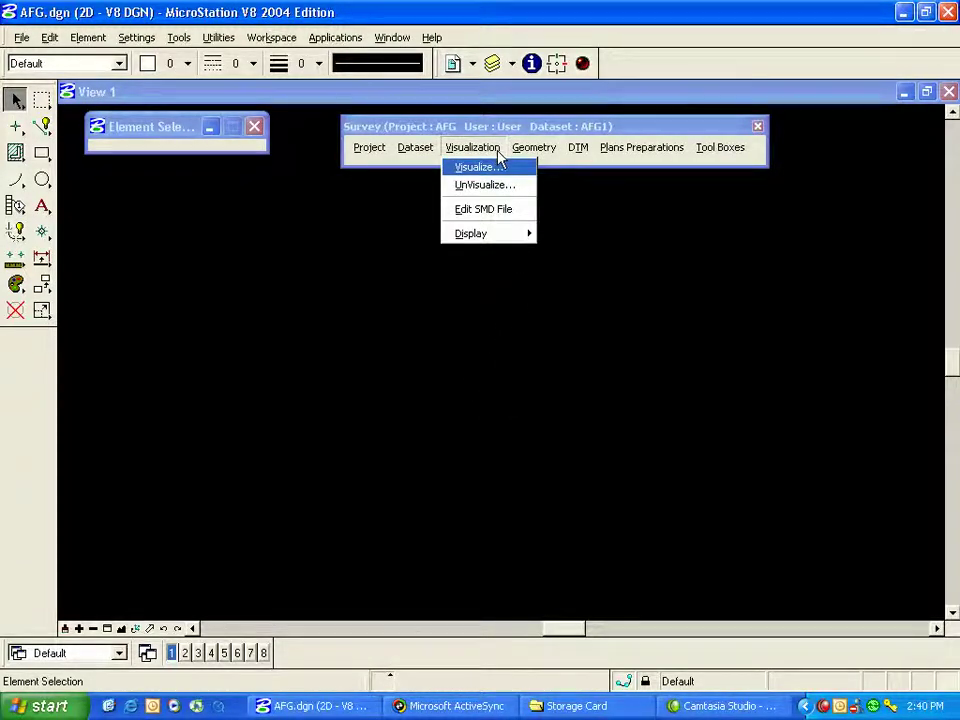
{"action": "left_click", "coordinate": [516, 170]}
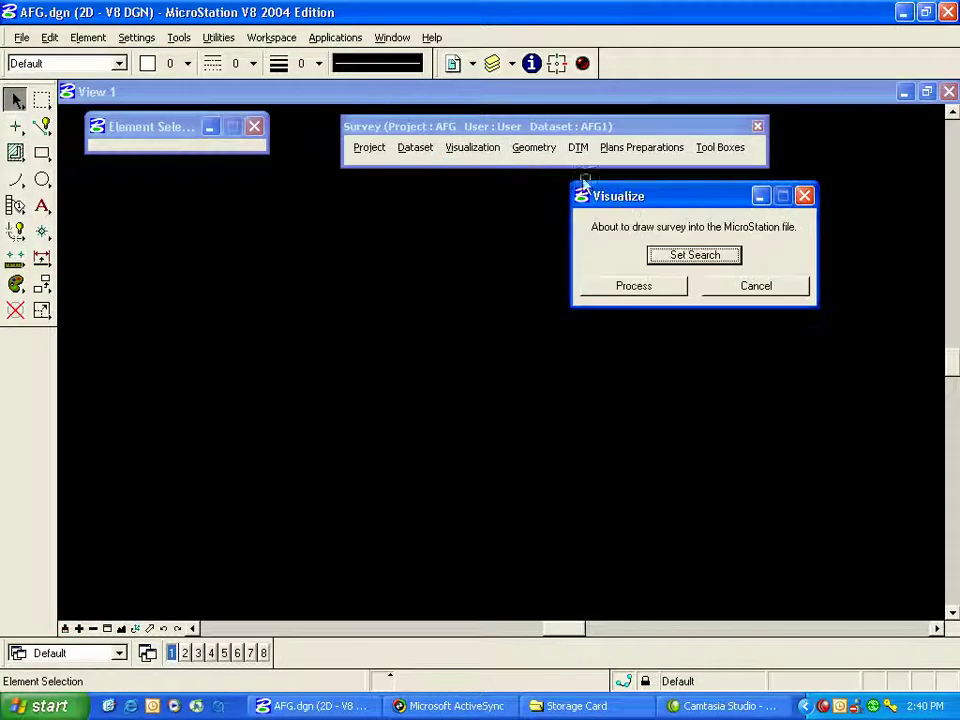
{"action": "left_click_drag", "start_coordinate": [615, 200], "coordinate": [444, 197]}
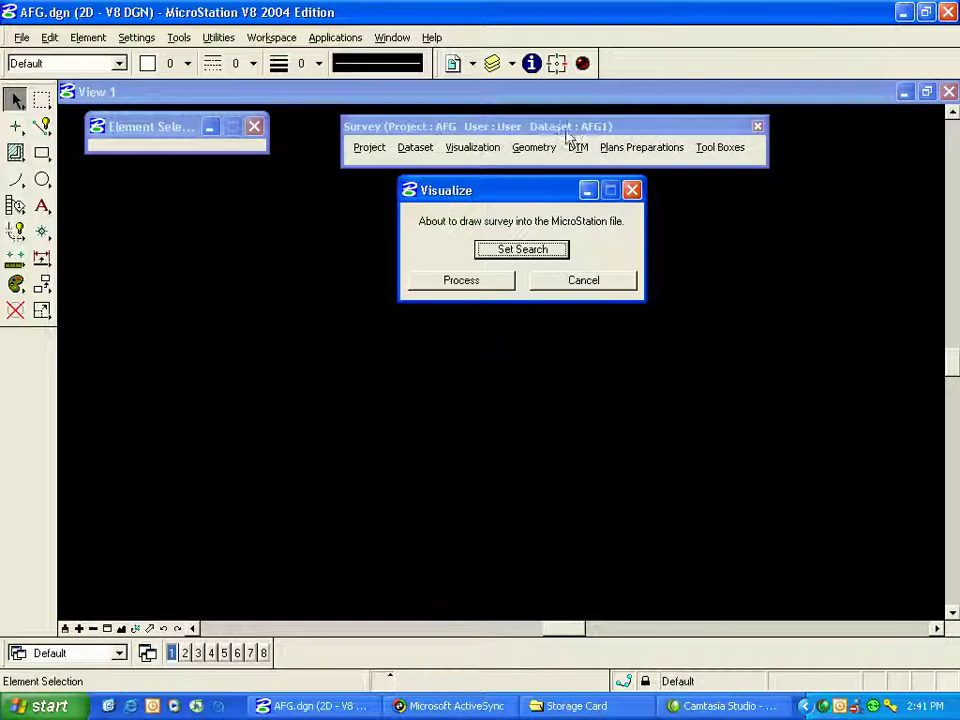
{"action": "left_click", "coordinate": [562, 251]}
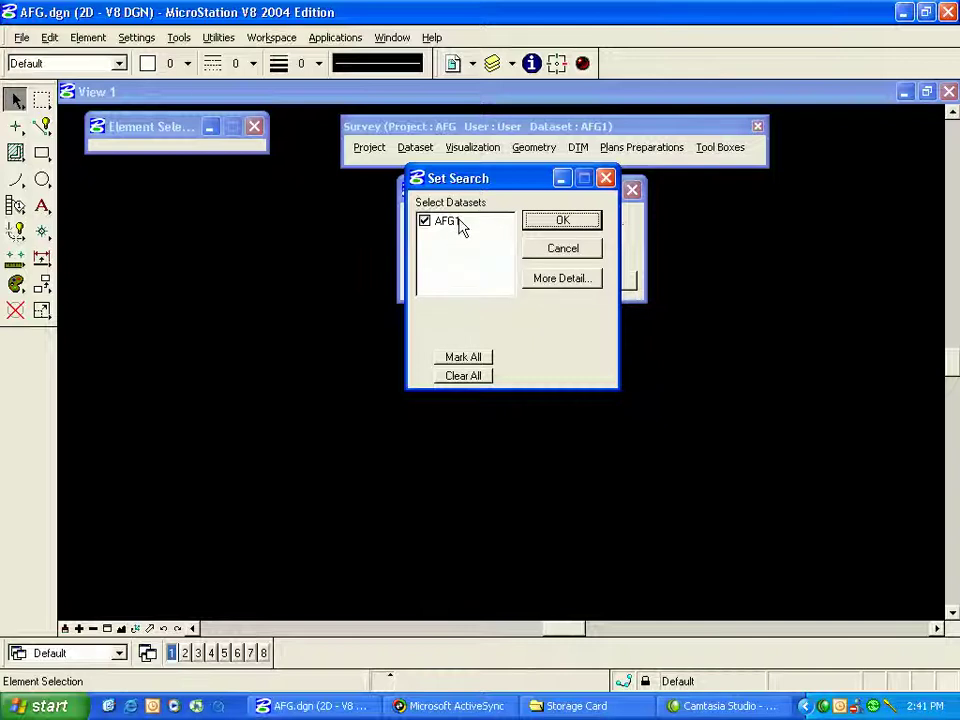
- Draw AFG1's points and chains into AFG.dgn, fit the view, then zoom to points 1000–1013
{"action": "left_click", "coordinate": [558, 250]}
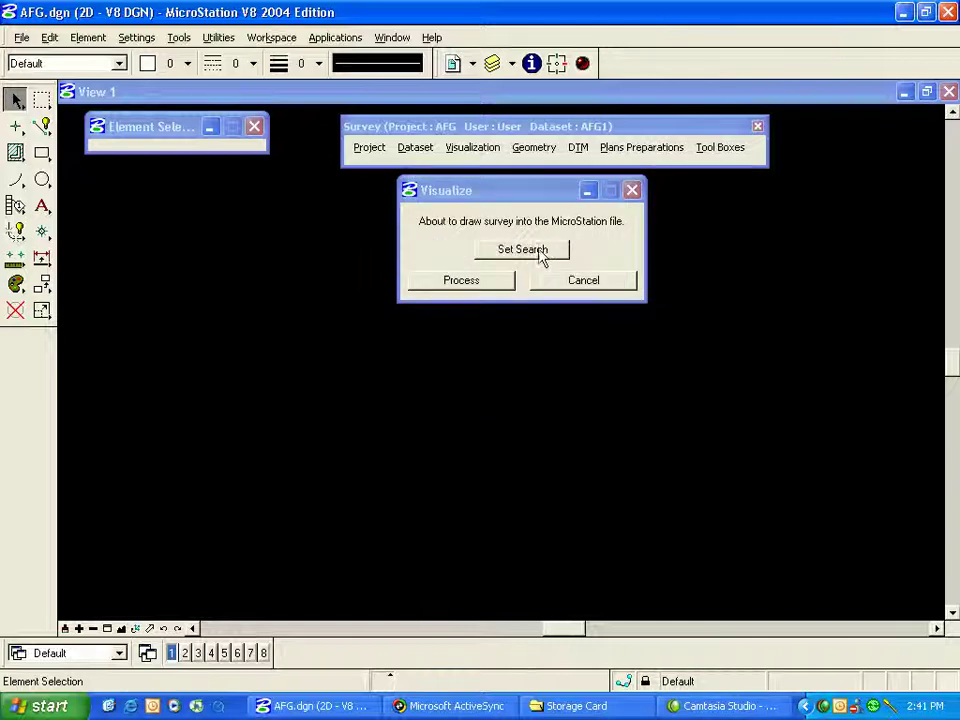
{"action": "left_click", "coordinate": [494, 284]}
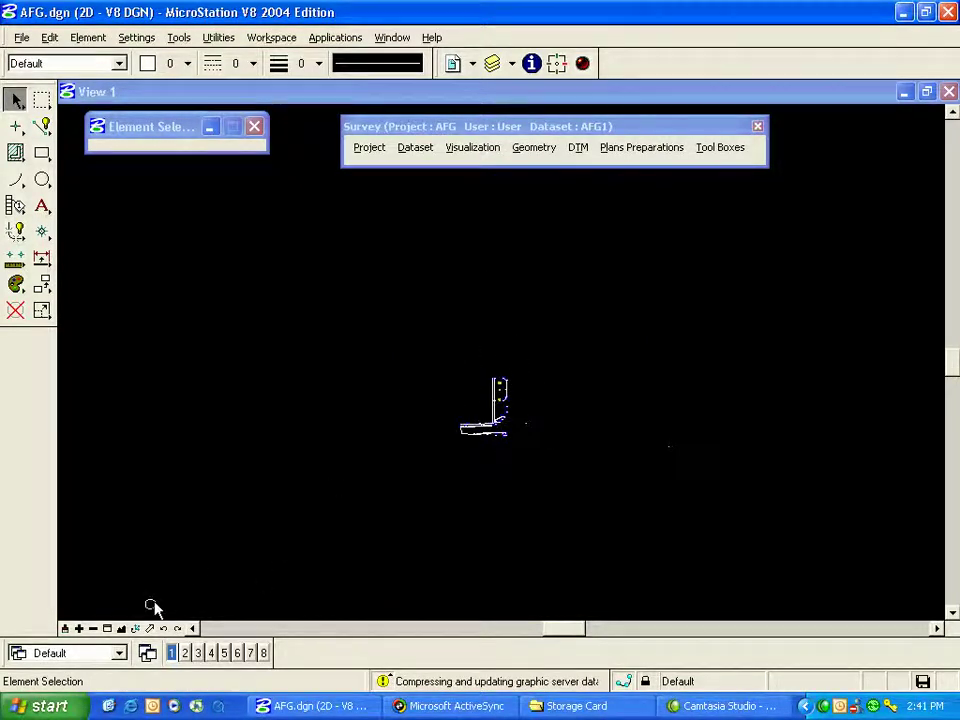
{"action": "left_click", "coordinate": [121, 628]}
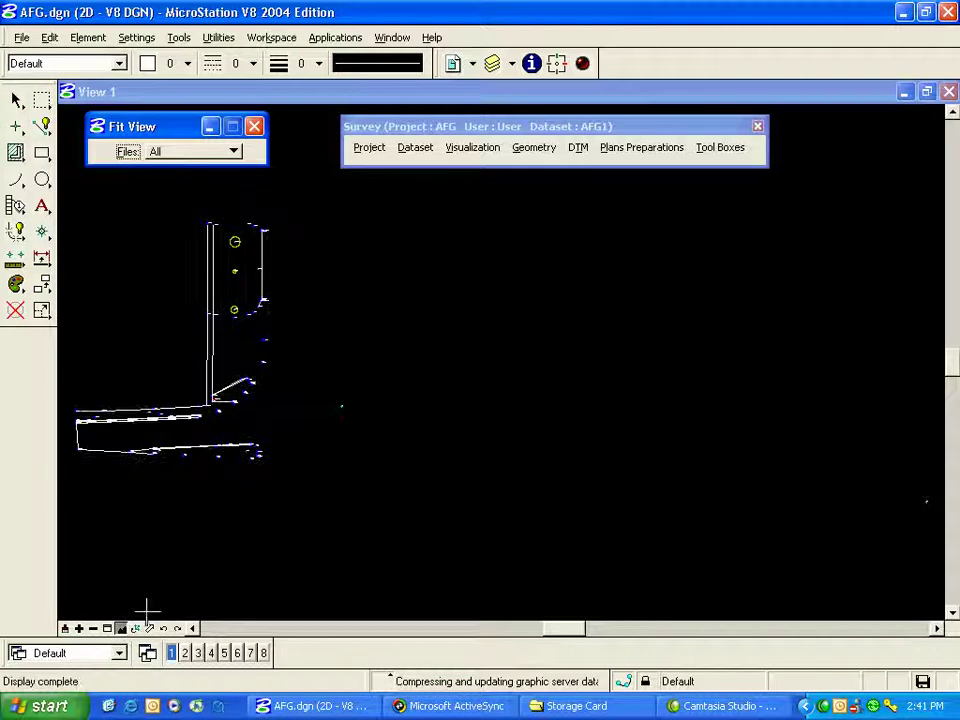
{"action": "left_click", "coordinate": [107, 628]}
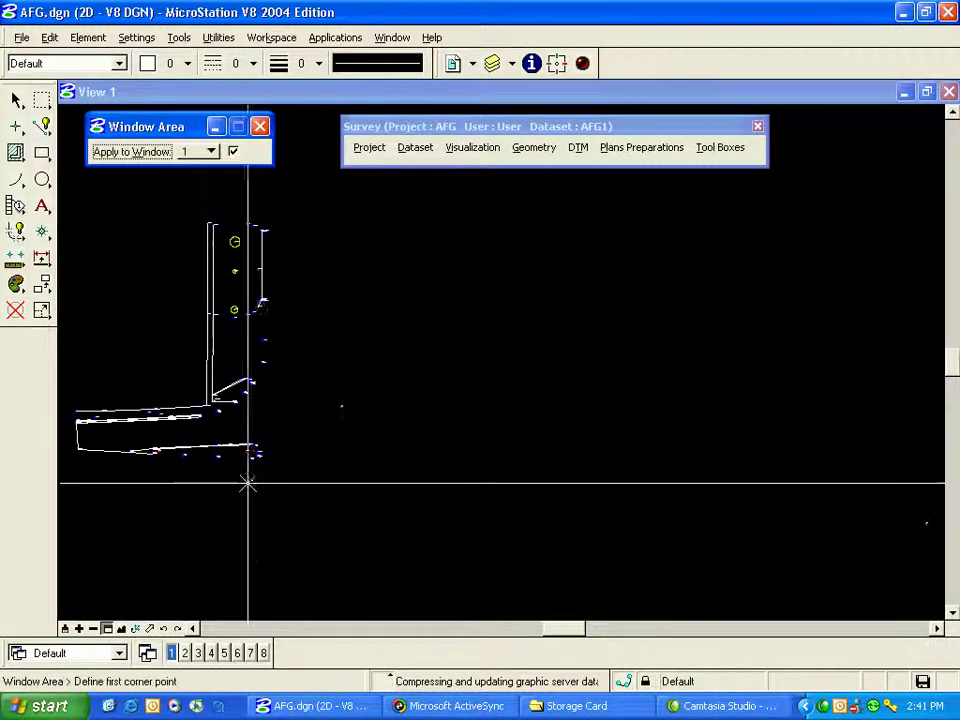
{"action": "left_click", "coordinate": [246, 443]}
{"action": "left_click", "coordinate": [261, 460]}
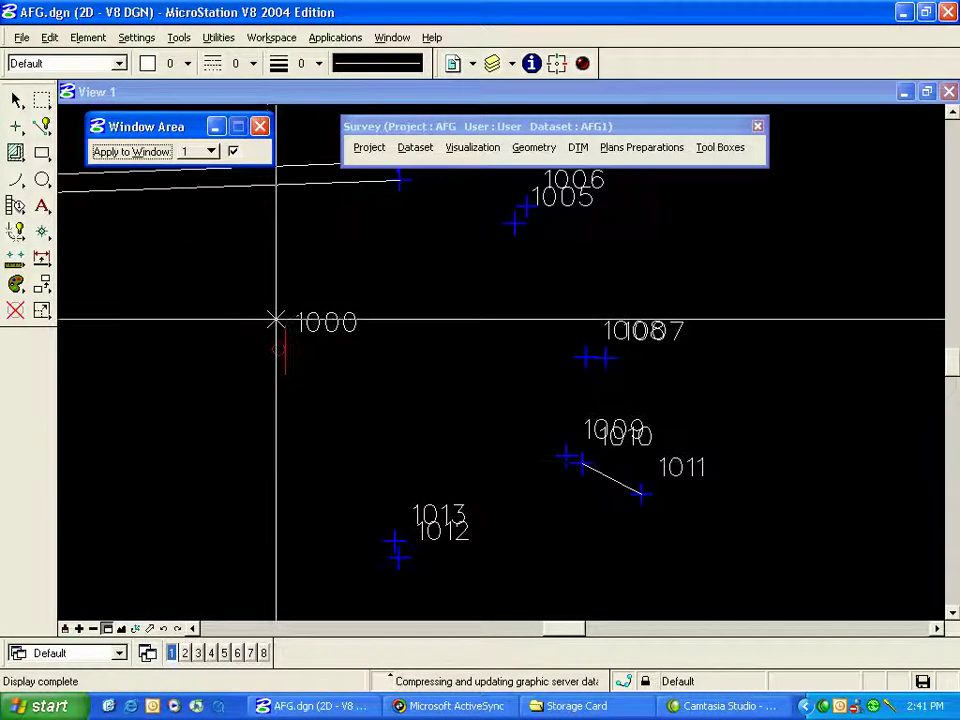
{"action": "right_click", "coordinate": [280, 320]}
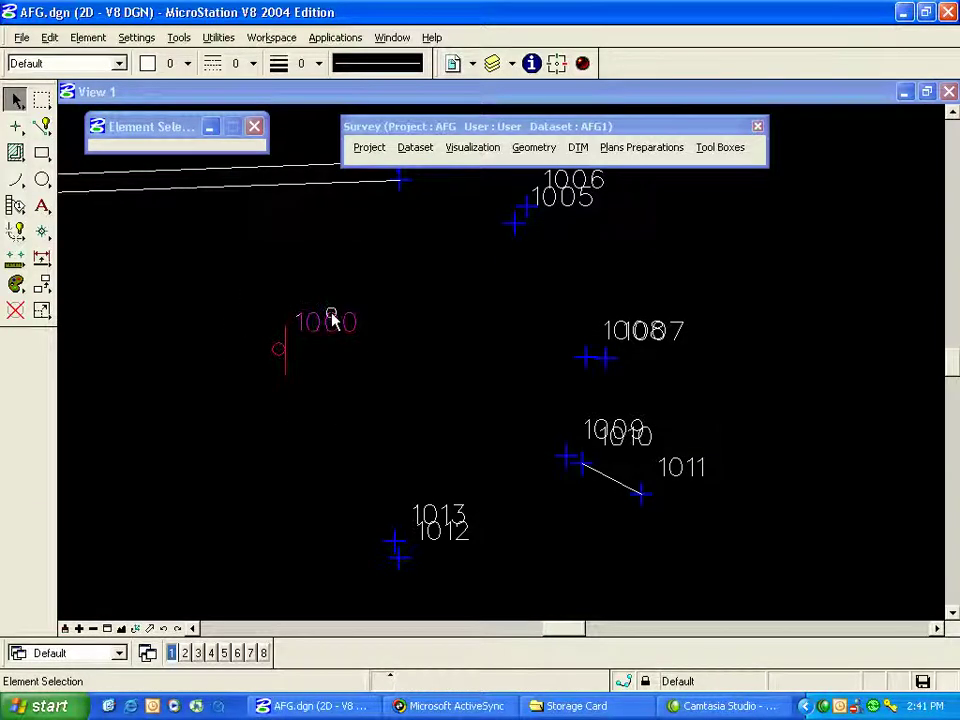
{"action": "mouse_move", "coordinate": [333, 318]}
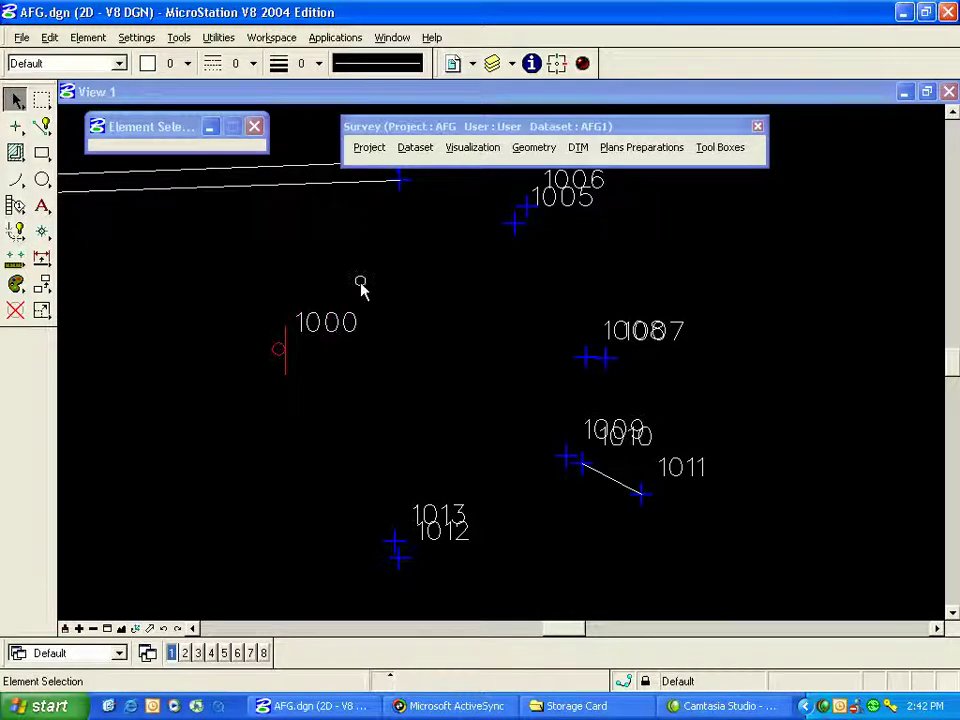
{"action": "left_click", "coordinate": [472, 150]}
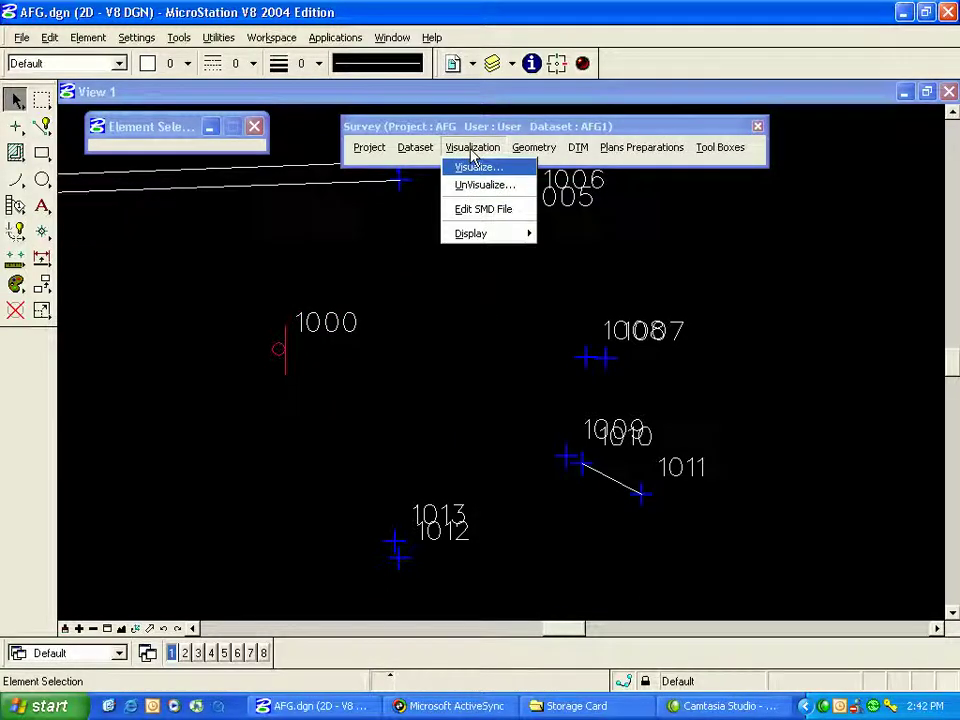
{"action": "left_click", "coordinate": [471, 209]}
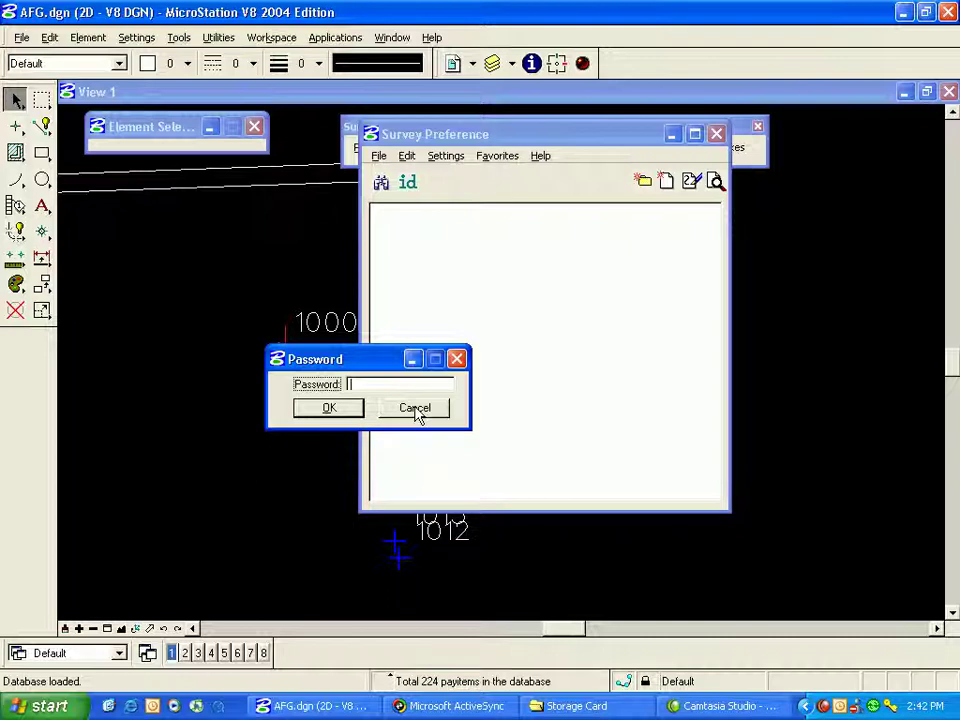
{"action": "left_click", "coordinate": [415, 408]}
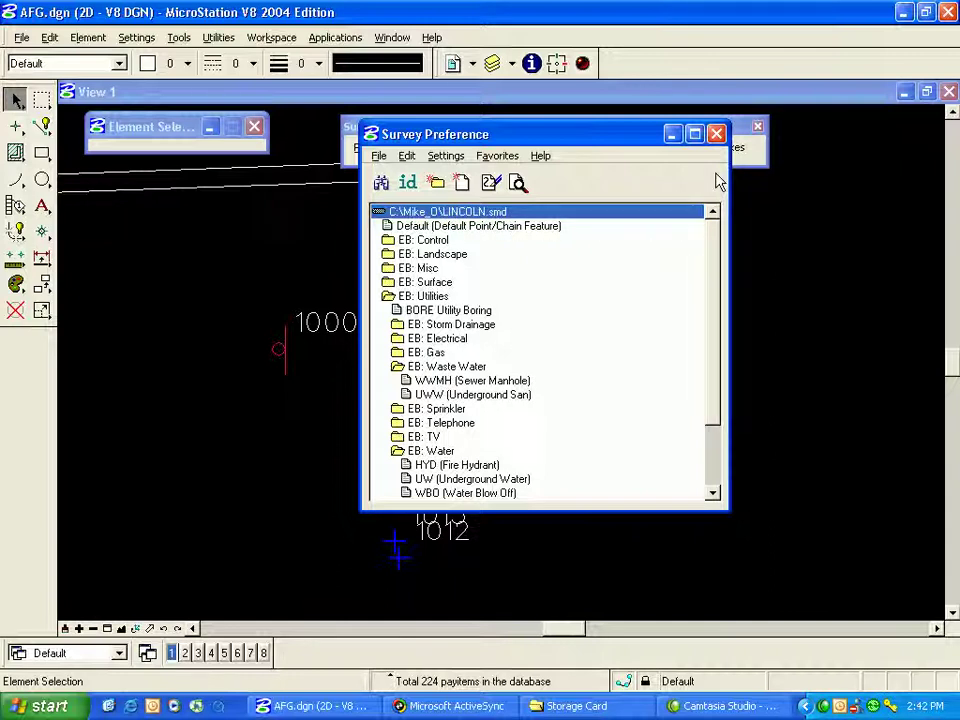
{"action": "left_click", "coordinate": [716, 133]}
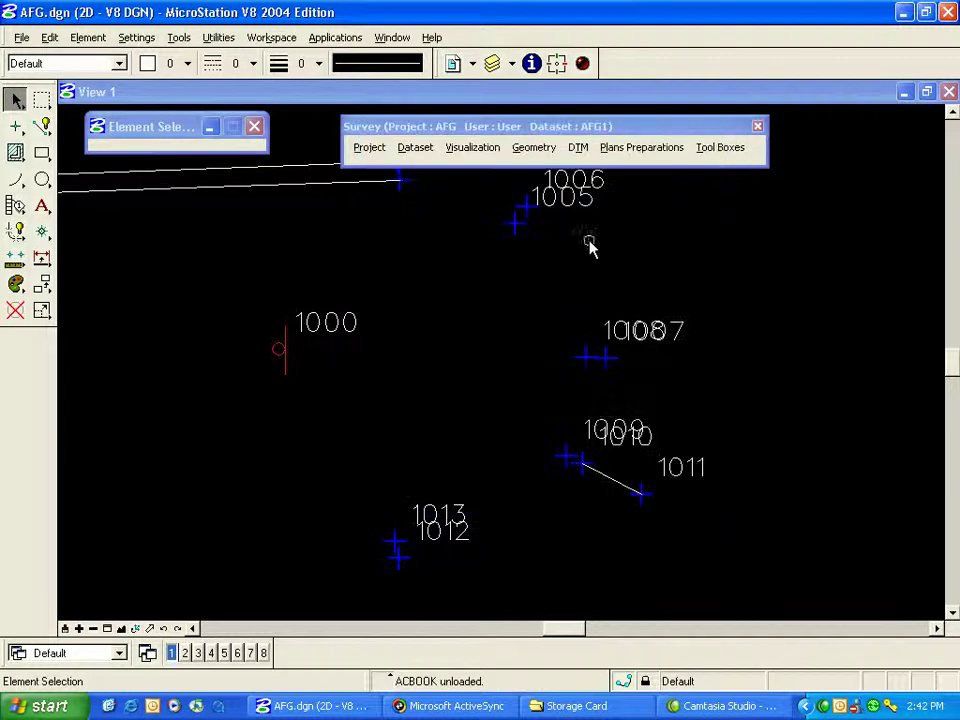
{"action": "left_click", "coordinate": [96, 40]}
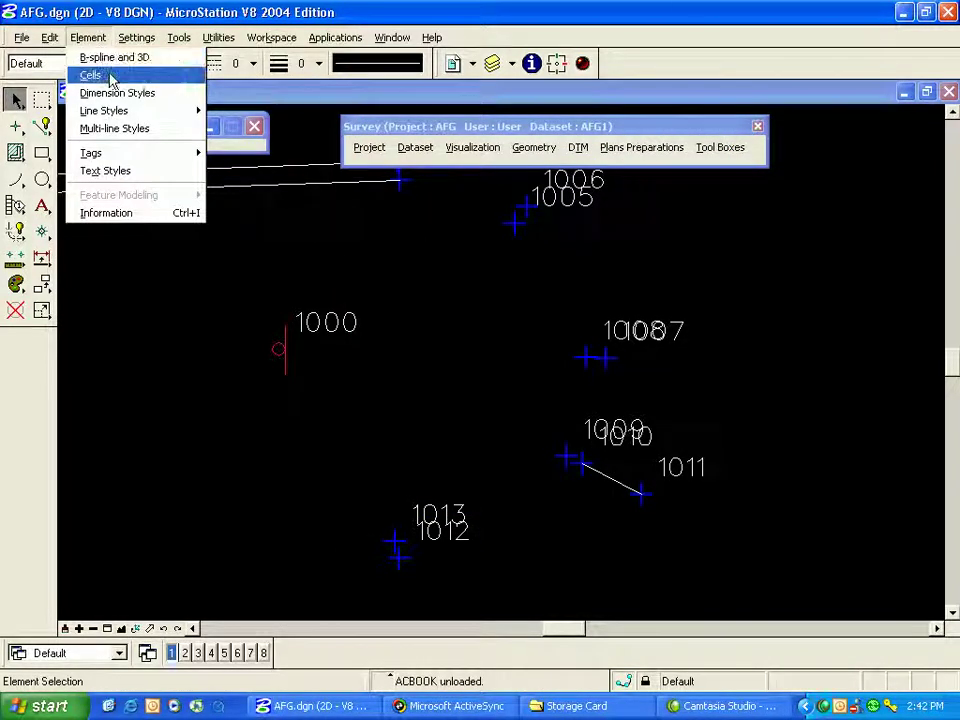
{"action": "left_click", "coordinate": [112, 77]}
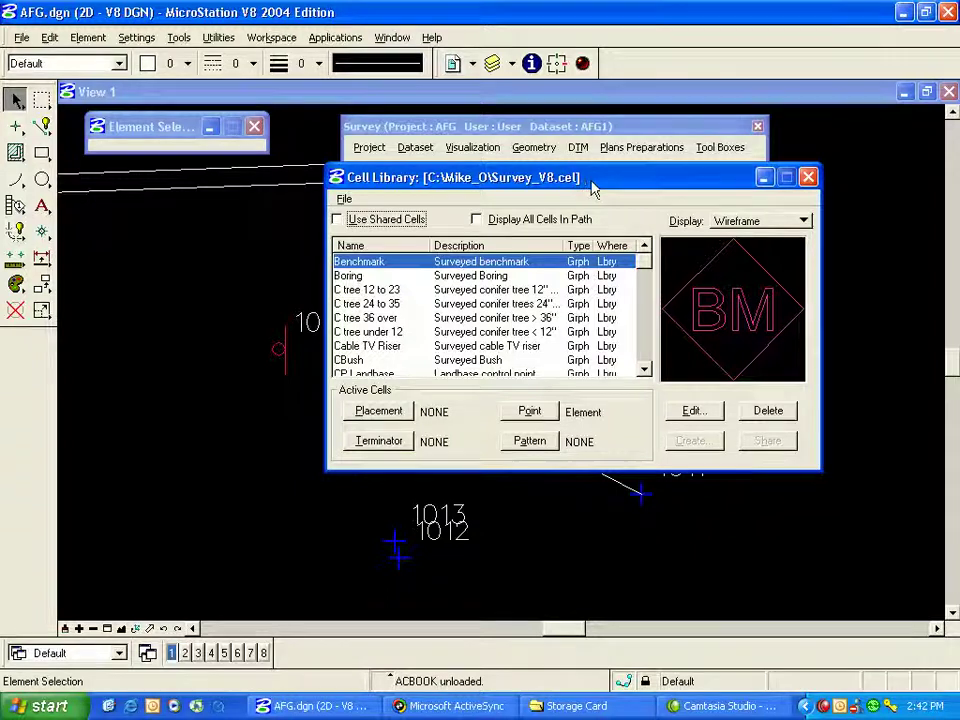
{"action": "left_click", "coordinate": [808, 177]}
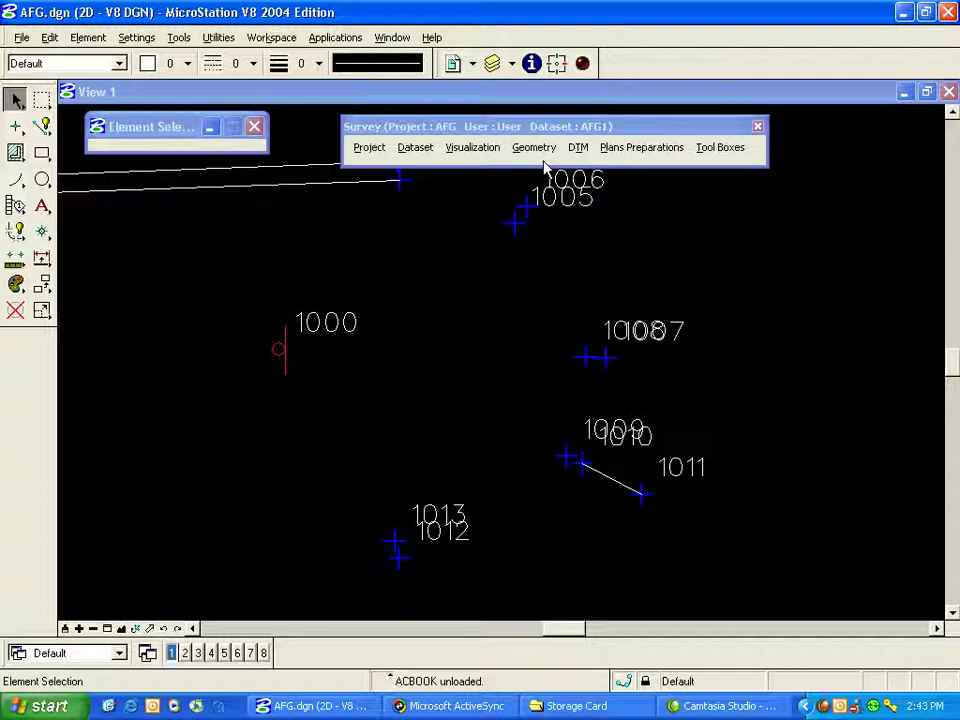
- Bring up the Survey Visualization menu's Visualize... command via the Dataset menu
{"action": "left_click", "coordinate": [426, 151]}
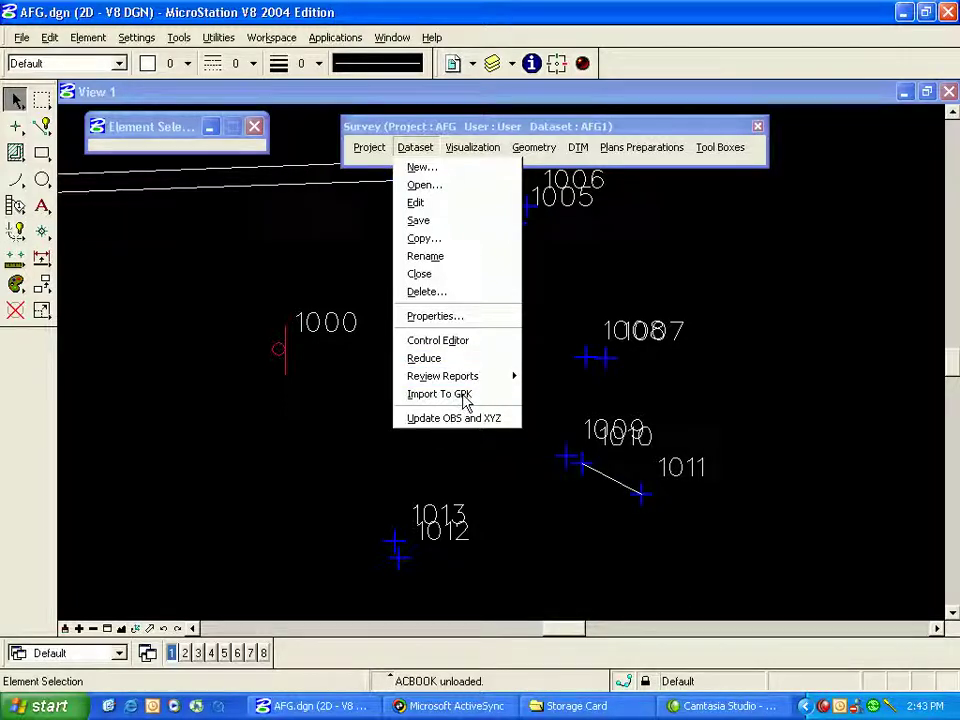
{"action": "mouse_move", "coordinate": [489, 150]}
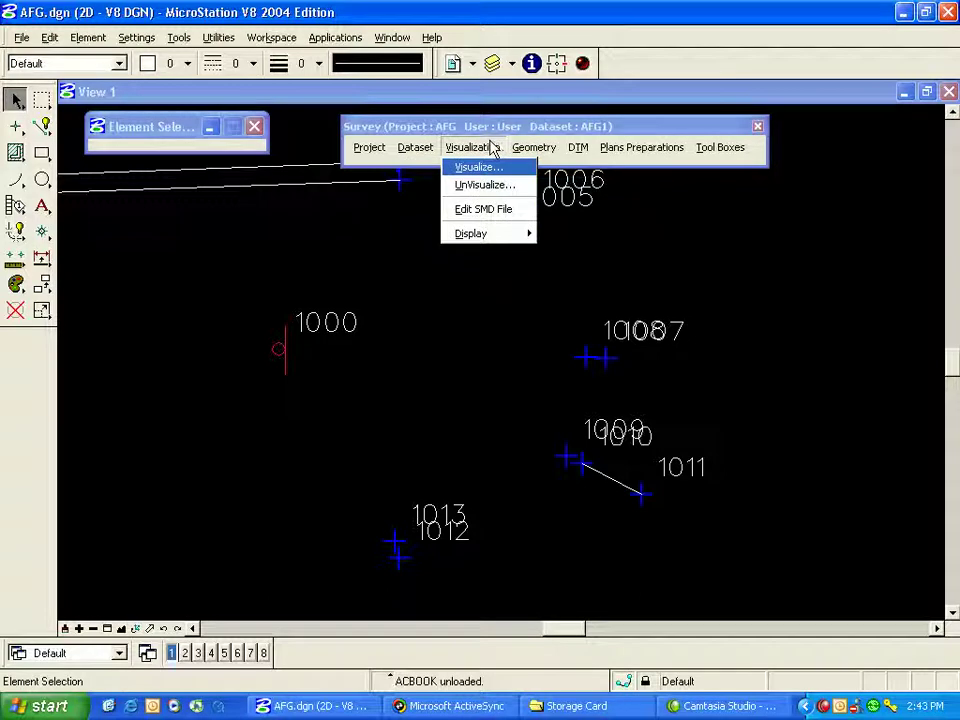